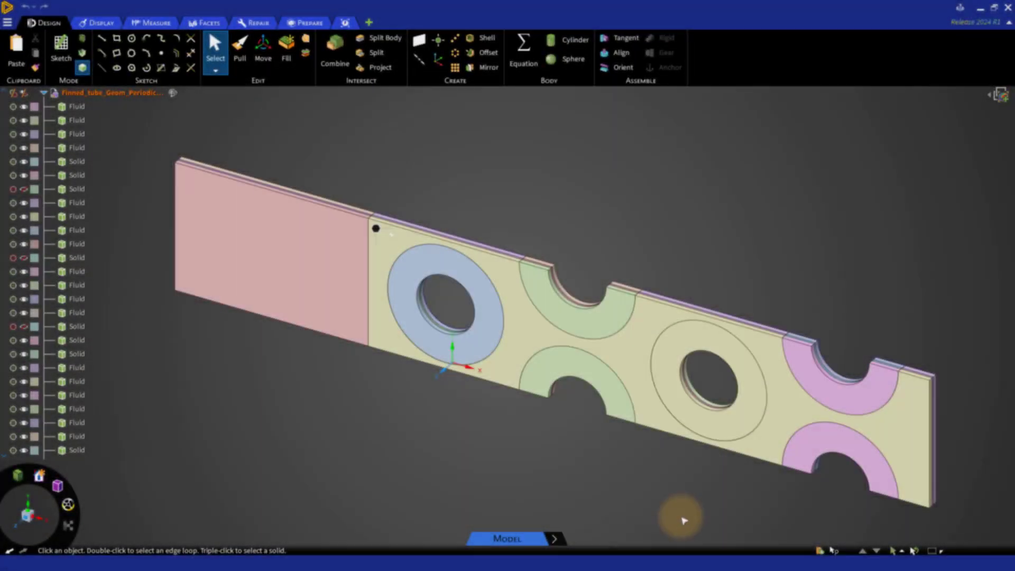
# - Preview the side_1, side_2 and top named selections on the SpaceClaim model, then bring up Fluent Launcher
pyautogui.click(832, 551)
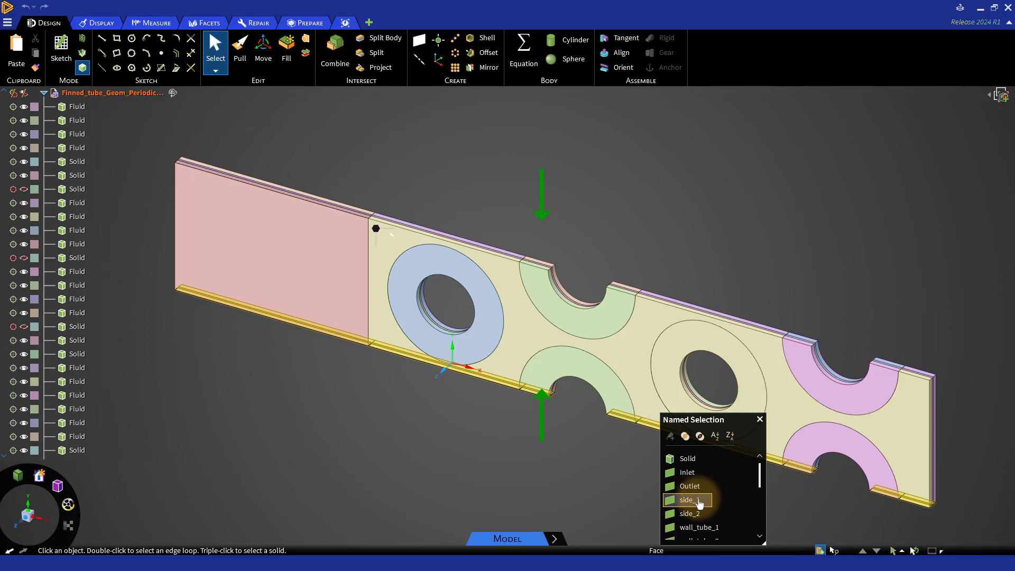
pyautogui.click(696, 515)
pyautogui.scroll(-2, 696, 515)
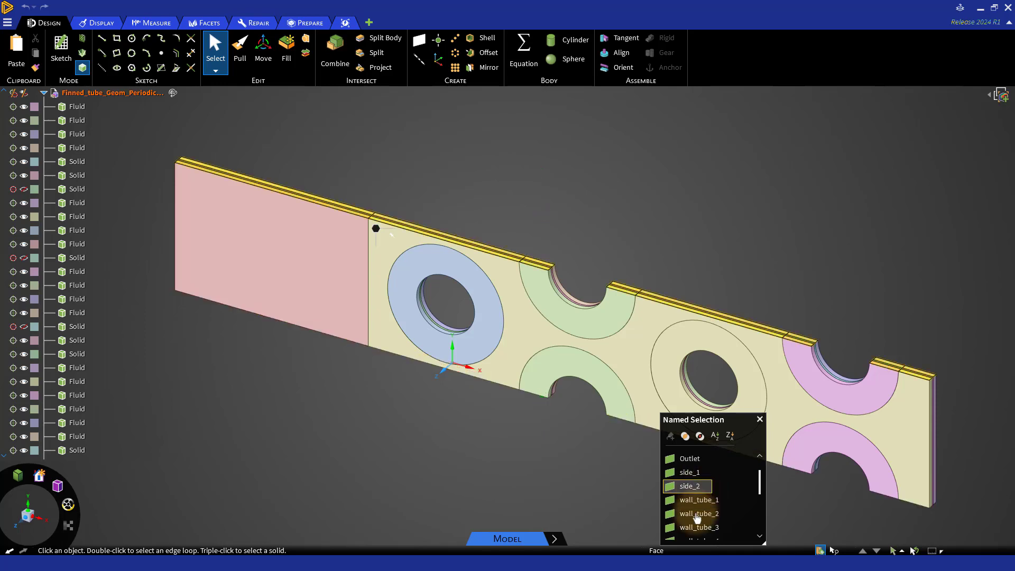
pyautogui.click(697, 515)
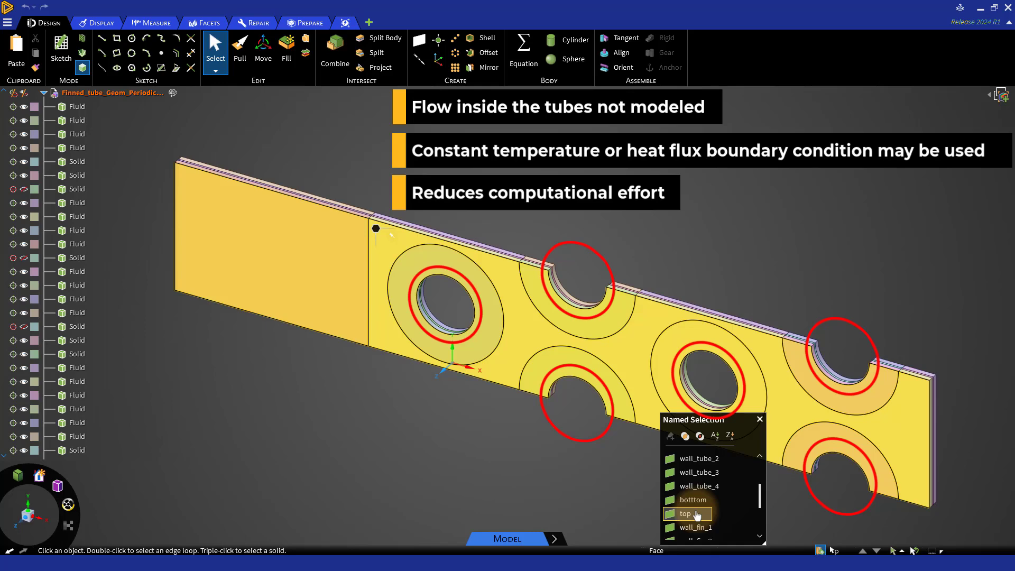
pyautogui.scroll(3, 732, 509)
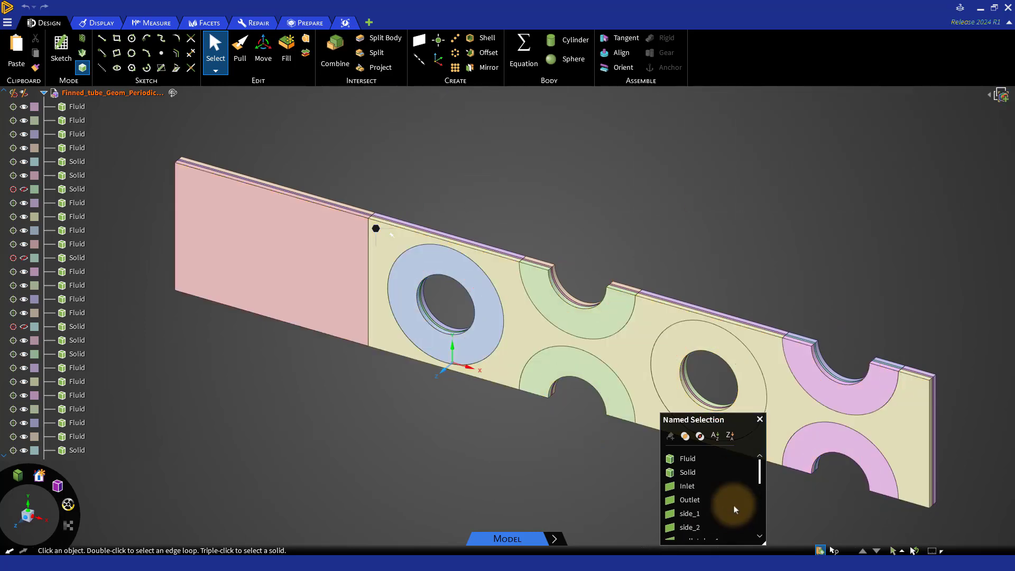
pyautogui.moveTo(701, 462)
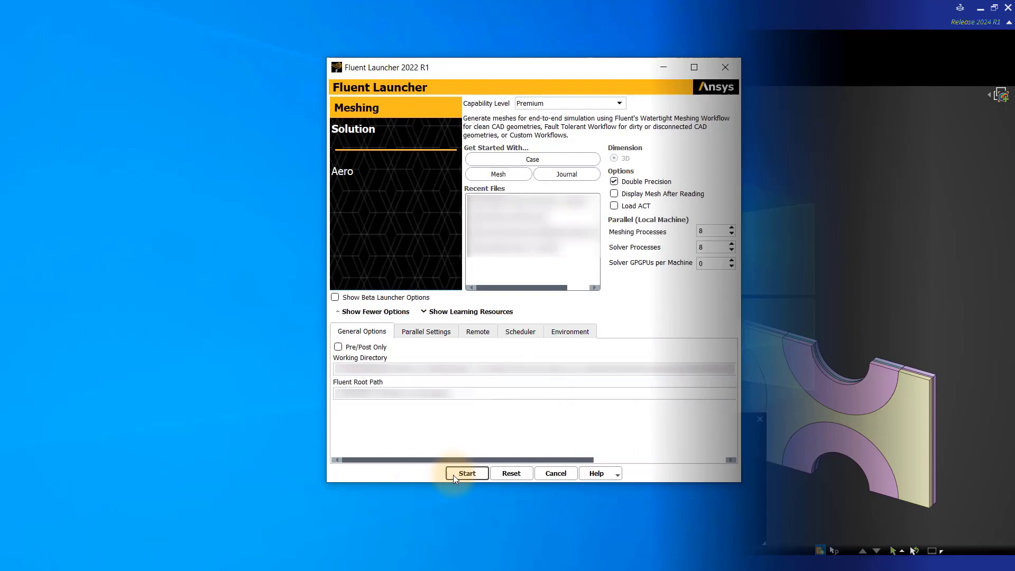
# - Launch Fluent in Meshing mode and start a Watertight Geometry workflow
pyautogui.click(453, 475)
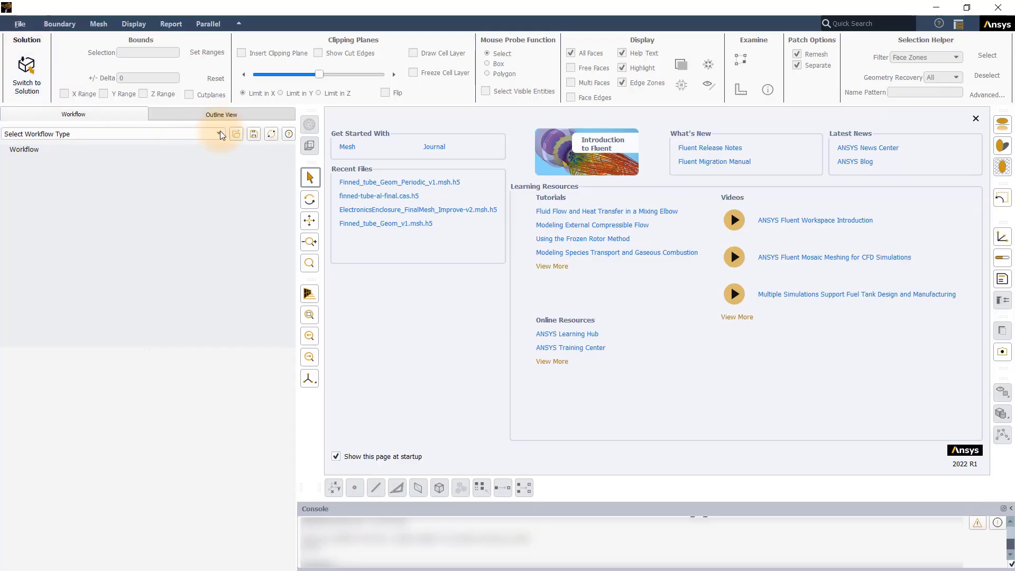
pyautogui.click(219, 133)
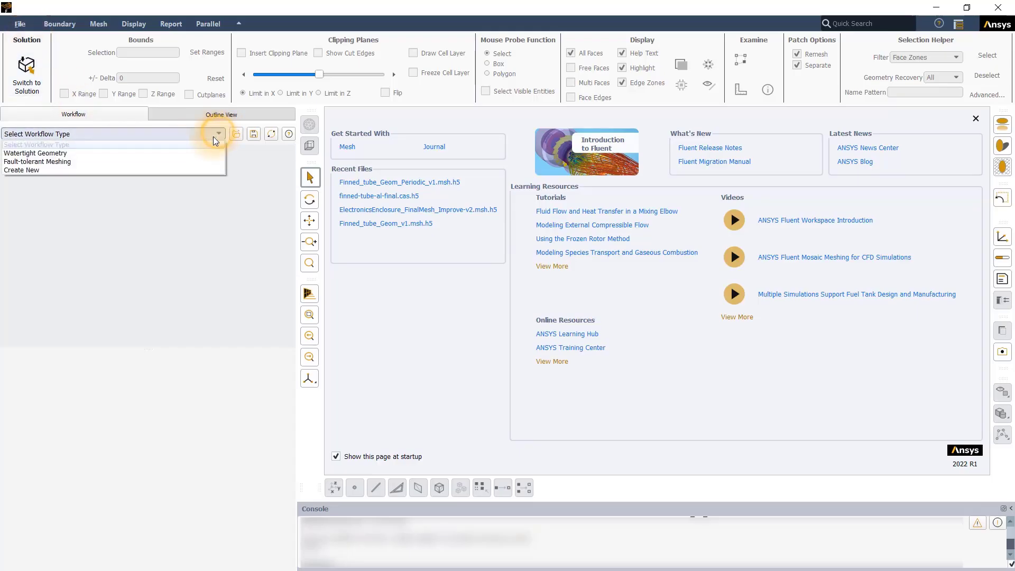
pyautogui.click(131, 153)
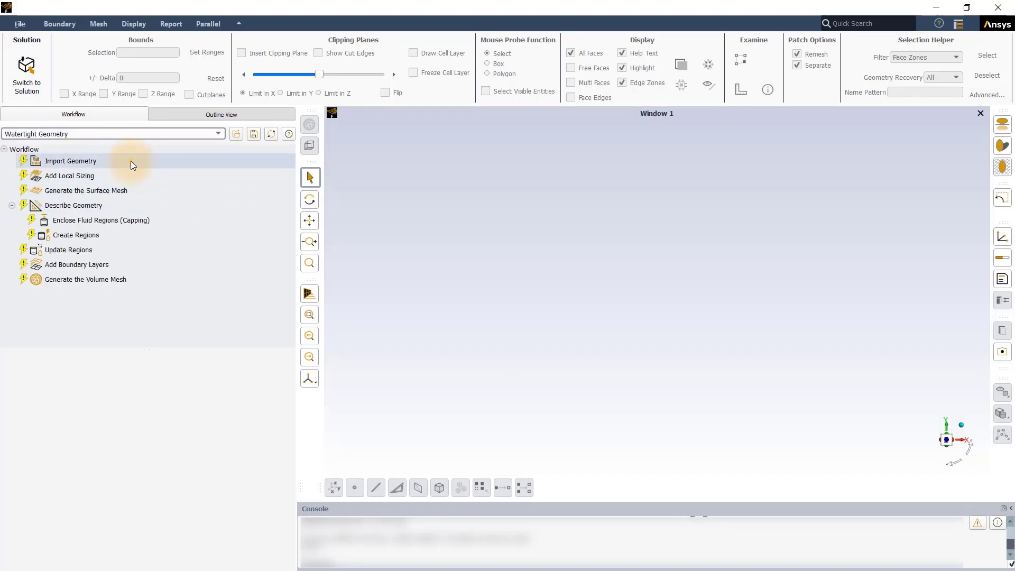
# - Import Finned_tube_Geom_Periodic_v1.scdoc in mm and skip local sizing
pyautogui.click(131, 161)
pyautogui.click(286, 416)
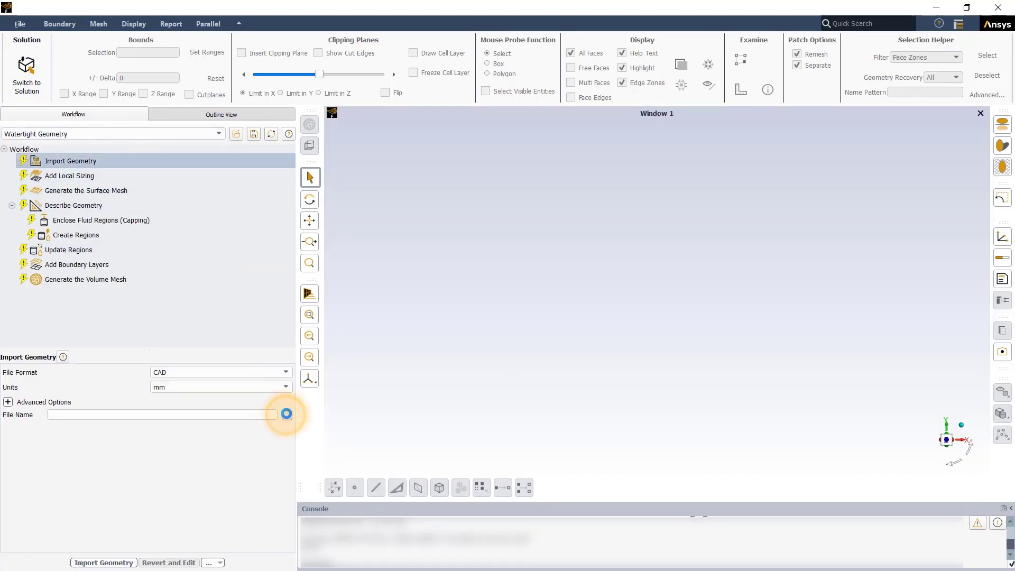
pyautogui.click(513, 233)
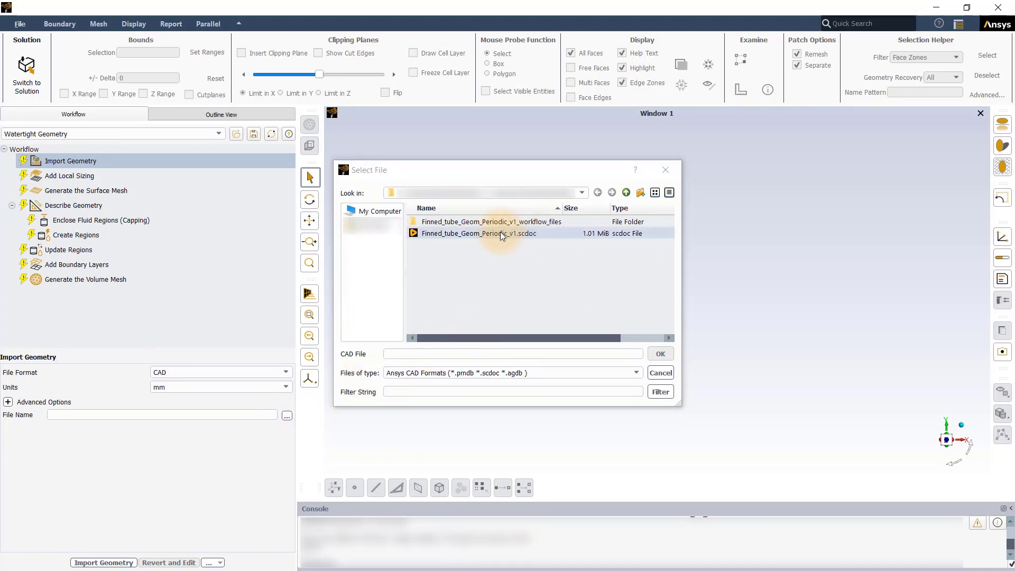
pyautogui.click(661, 355)
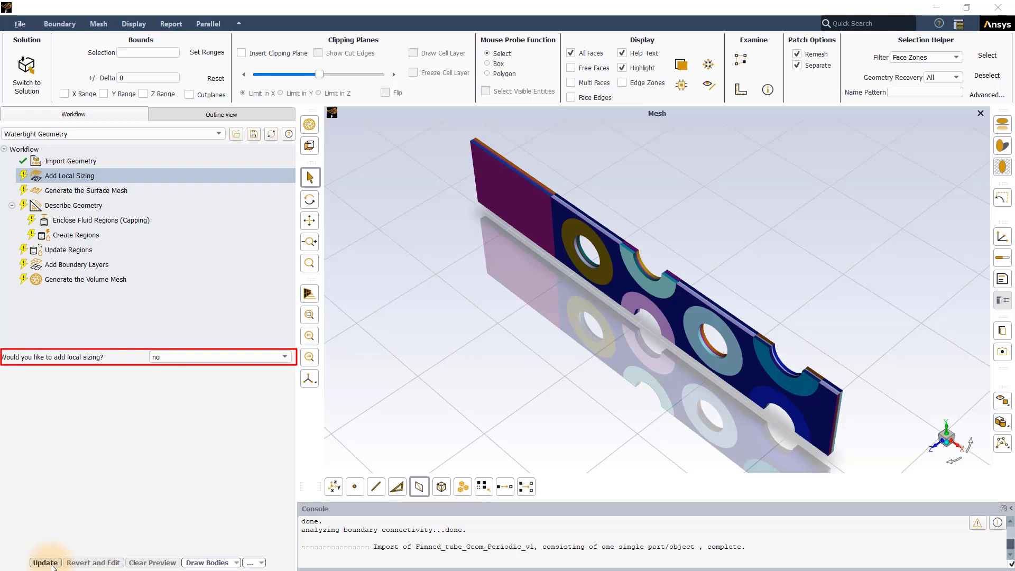
pyautogui.click(45, 563)
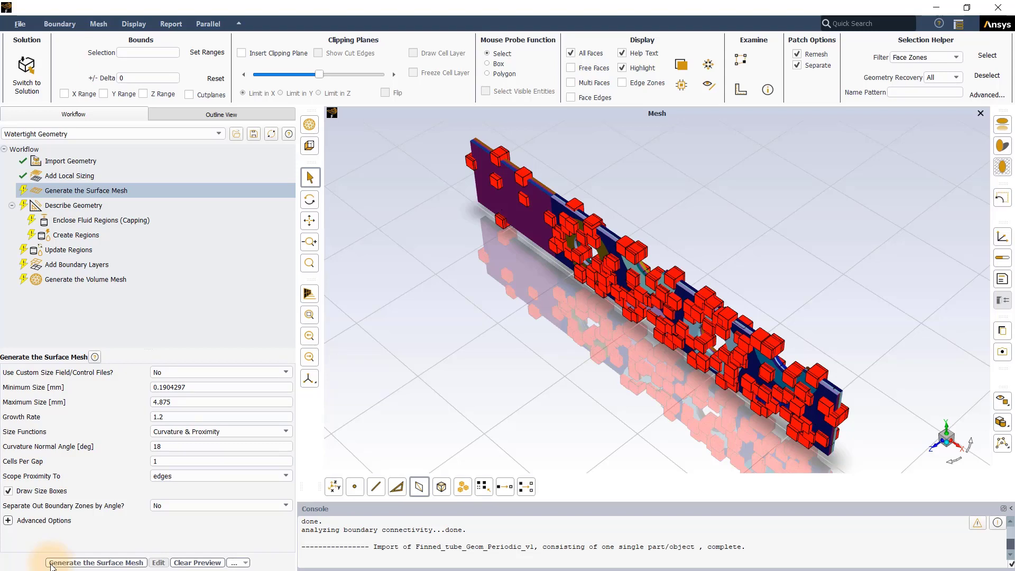
# - Generate the surface mesh with minimum size 0.2, maximum 3, 2 cells per gap, and face-scoped proximity
pyautogui.moveTo(211, 387); pyautogui.dragTo(141, 403)
pyautogui.write('0.2')
pyautogui.write('3')
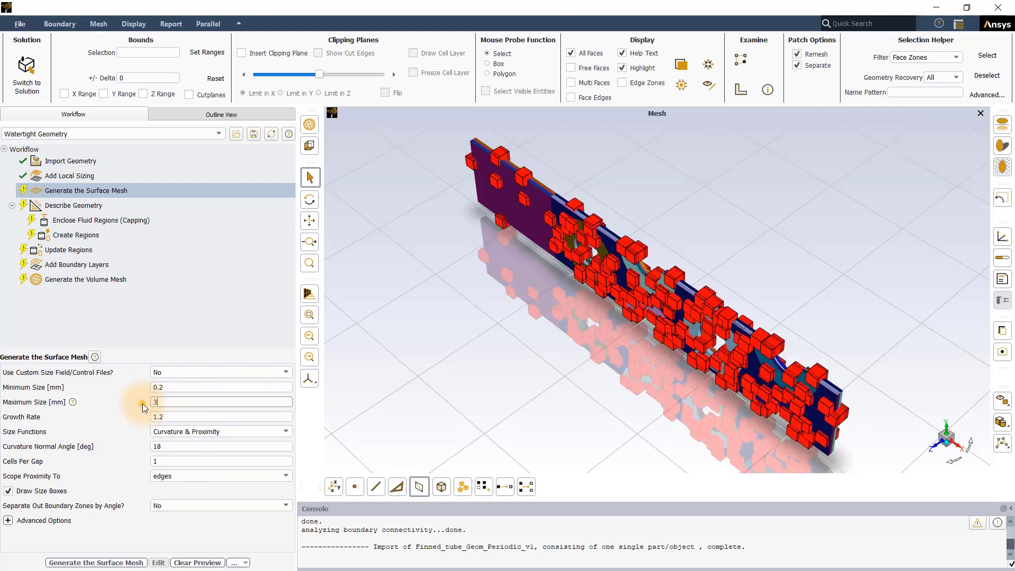
pyautogui.press('Return')
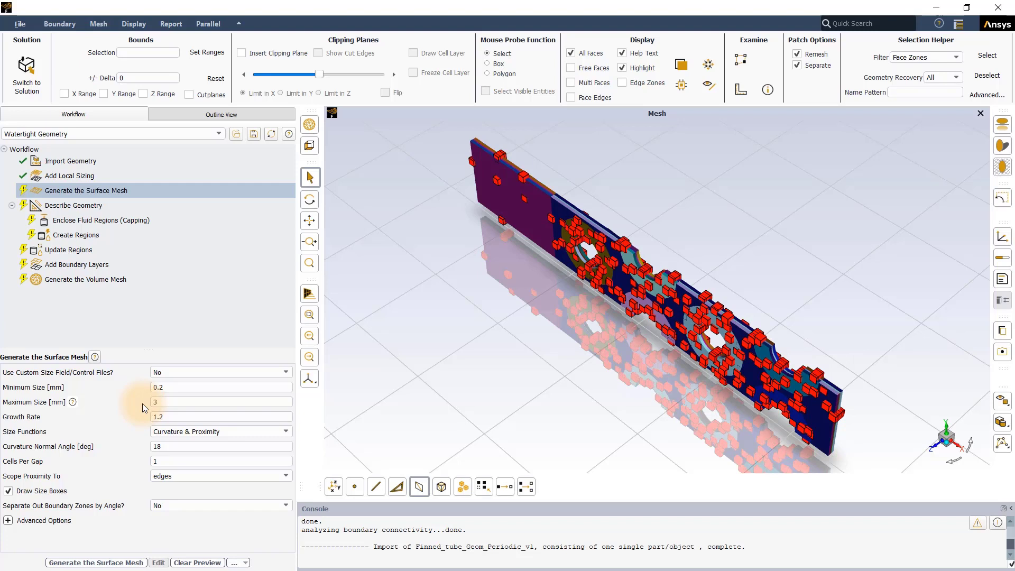
pyautogui.doubleClick(143, 461)
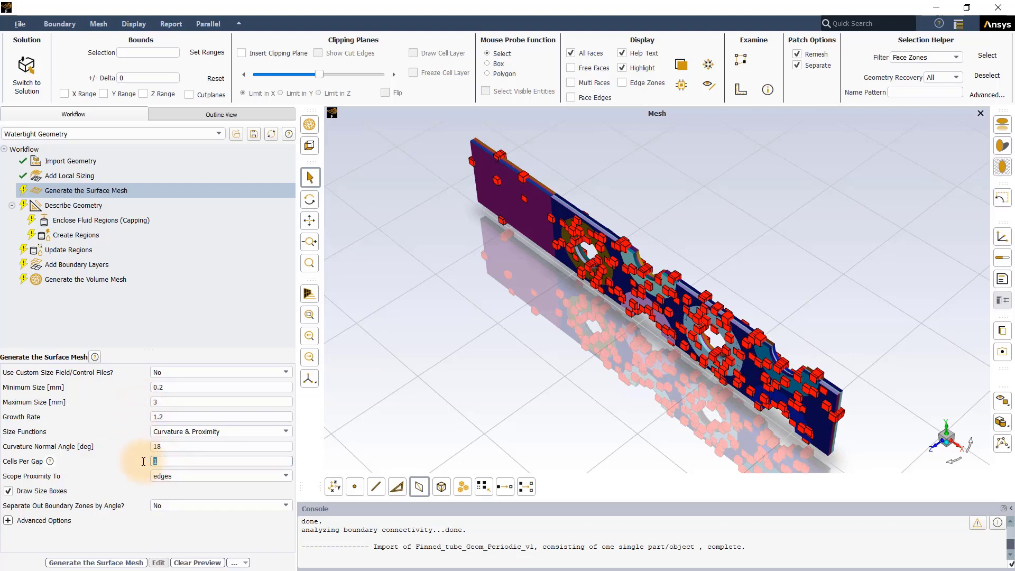
pyautogui.write('2')
pyautogui.click(161, 476)
pyautogui.click(162, 488)
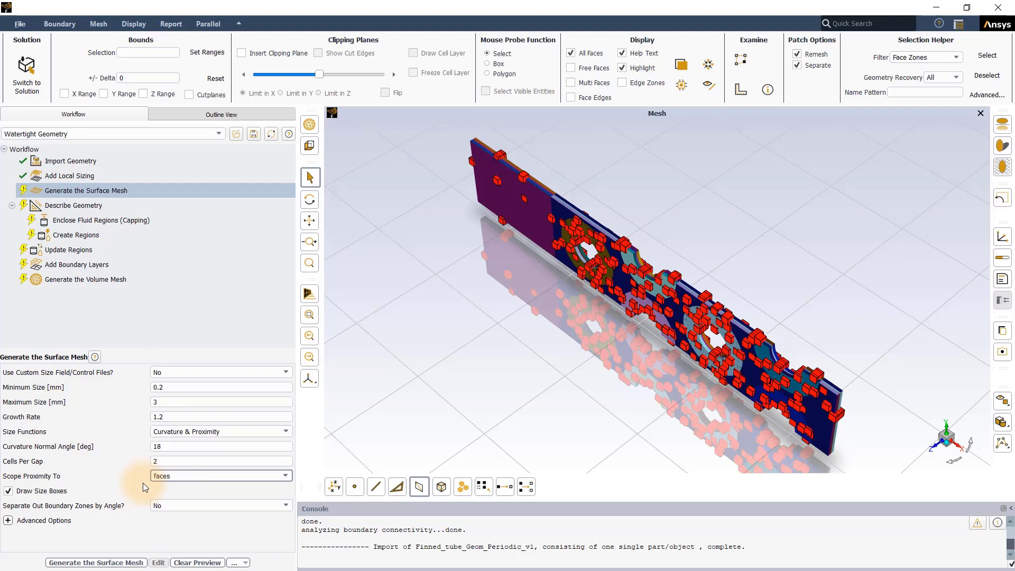
pyautogui.click(100, 563)
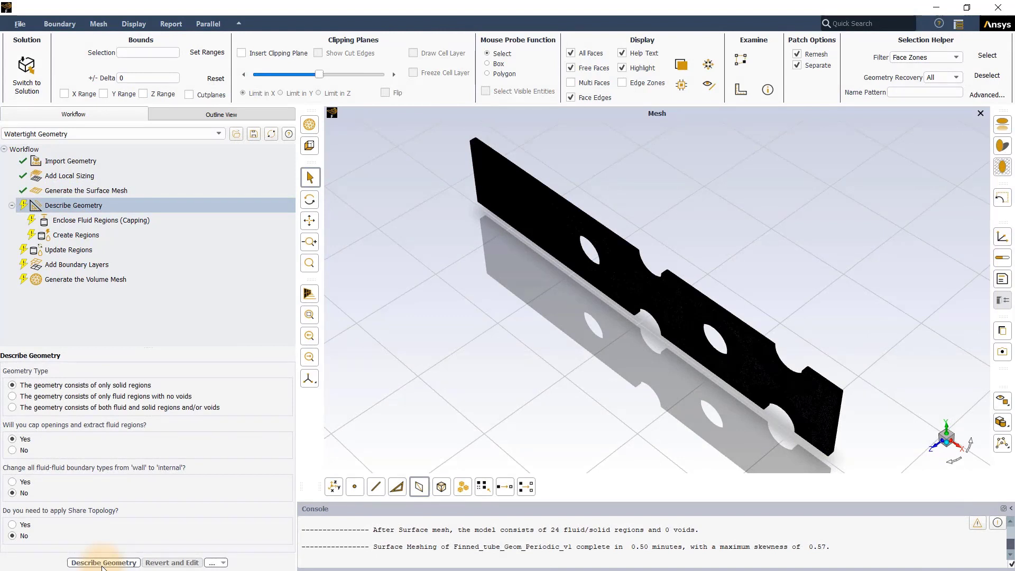
# - Insert a Set Up Periodic Boundaries task after the surface mesh task
pyautogui.click(103, 562)
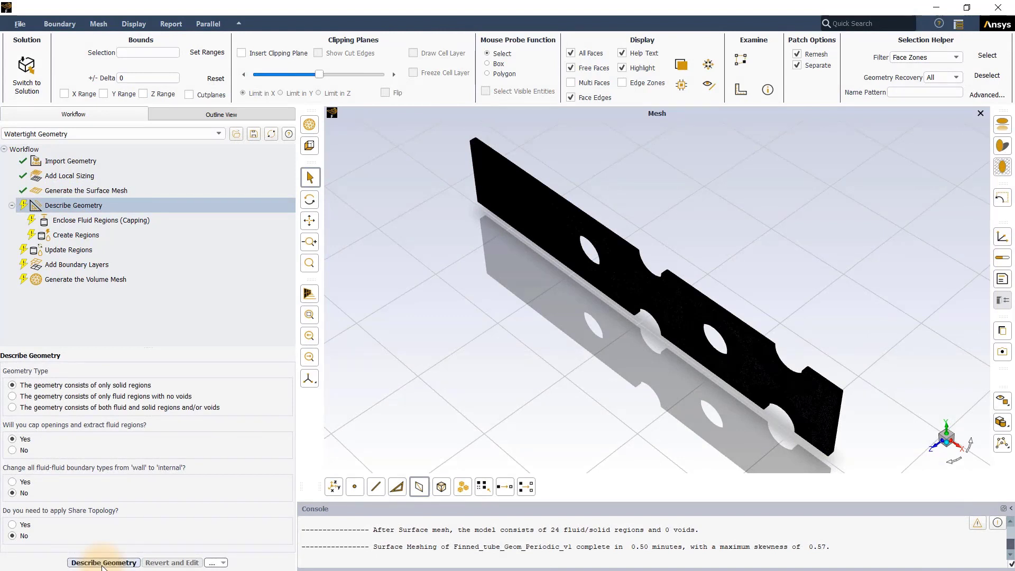
pyautogui.click(103, 194)
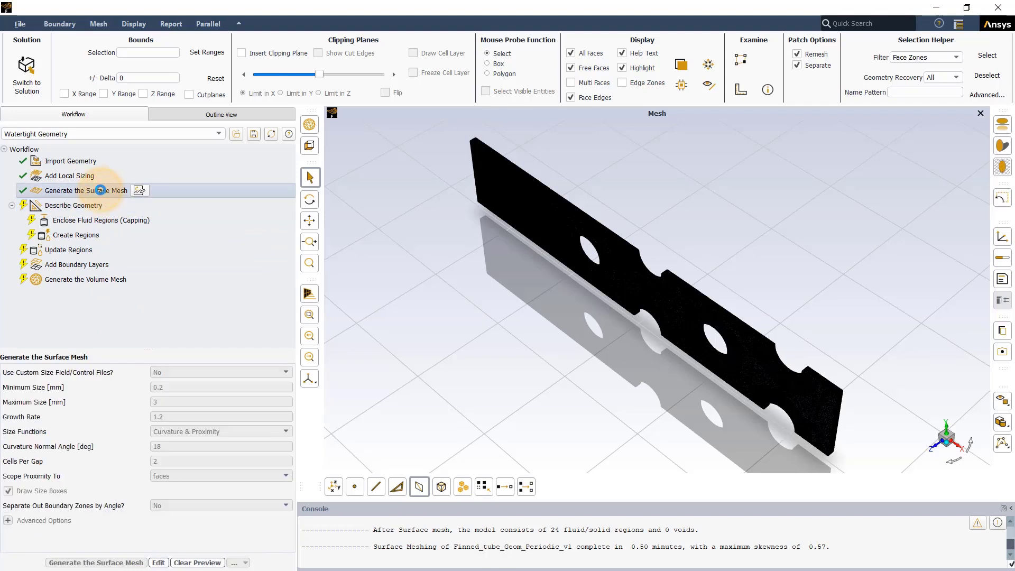
pyautogui.rightClick(103, 193)
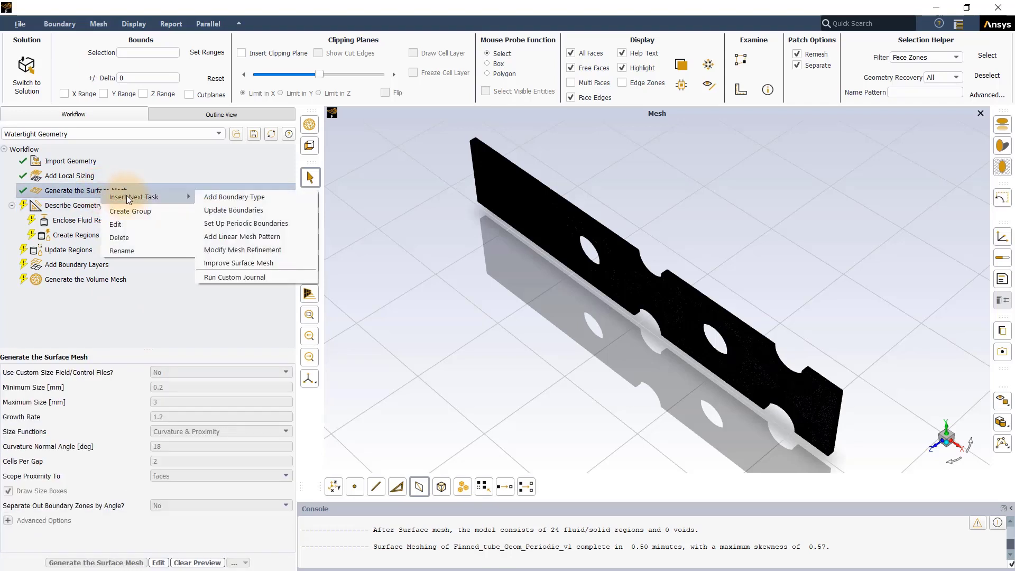
pyautogui.click(260, 222)
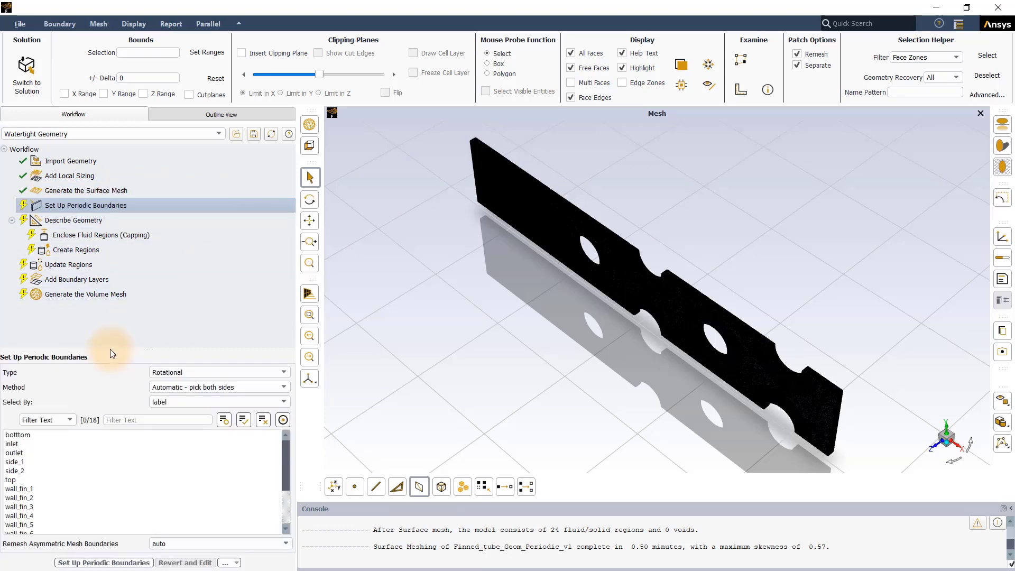
# - Pair side_1 and side_2 as automatically matched translational periodic boundaries
pyautogui.click(284, 373)
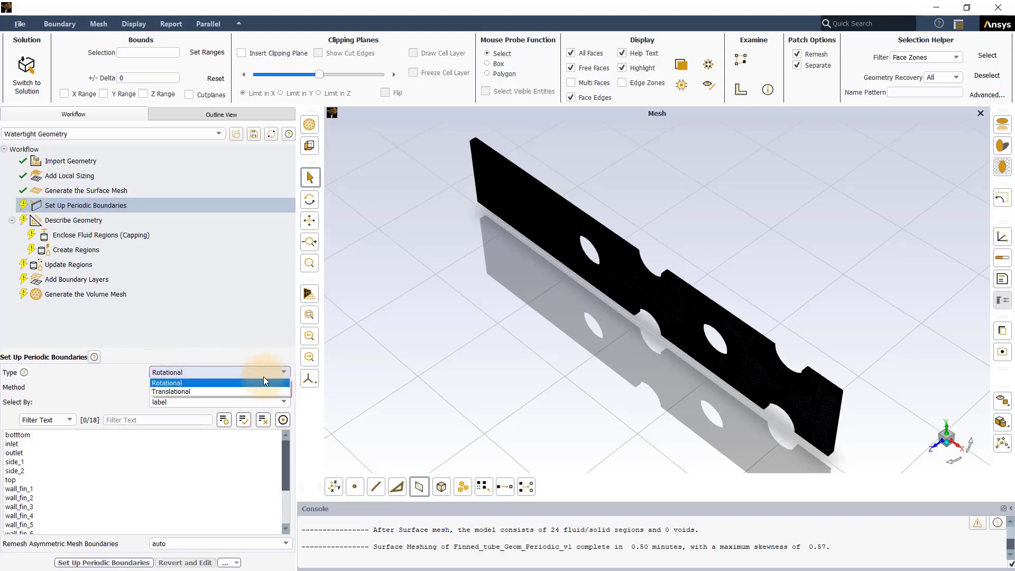
pyautogui.click(249, 391)
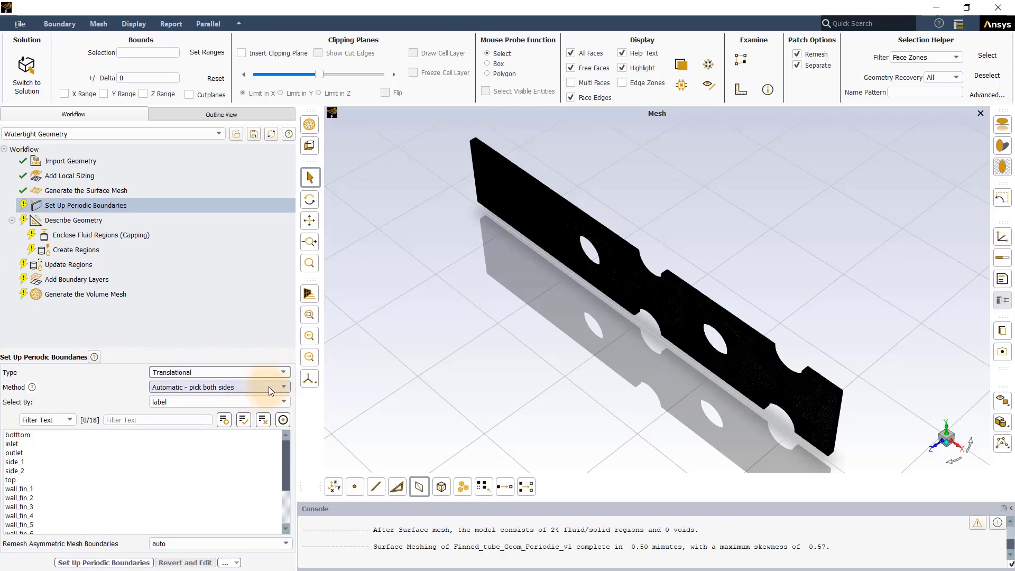
pyautogui.click(269, 388)
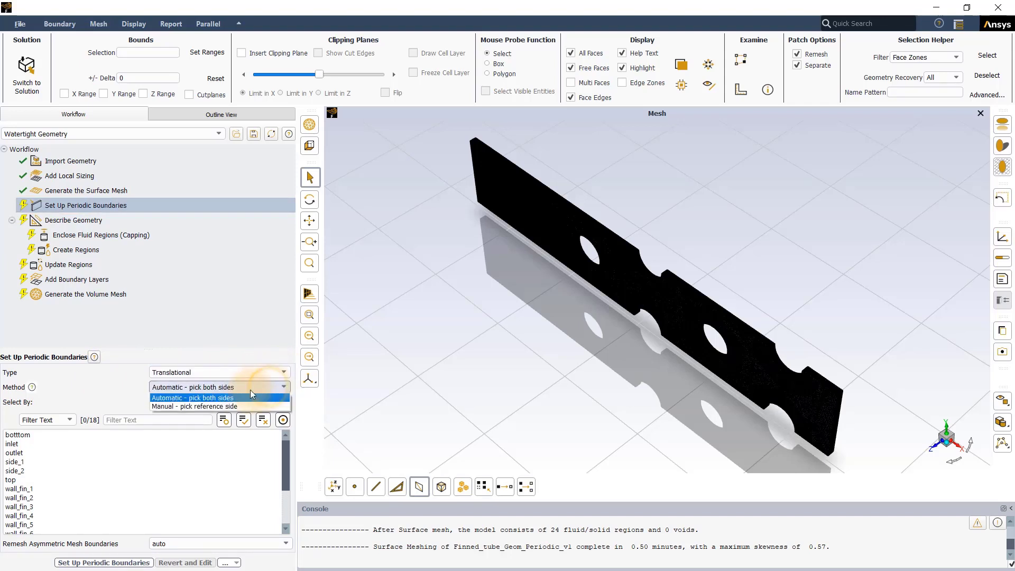
pyautogui.click(125, 391)
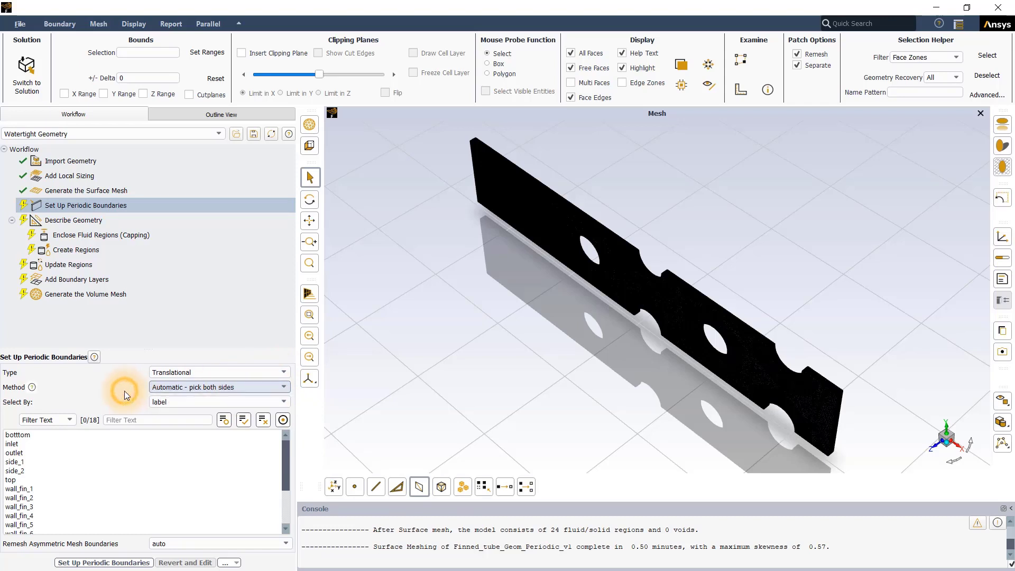
pyautogui.click(53, 462)
pyautogui.click(59, 470)
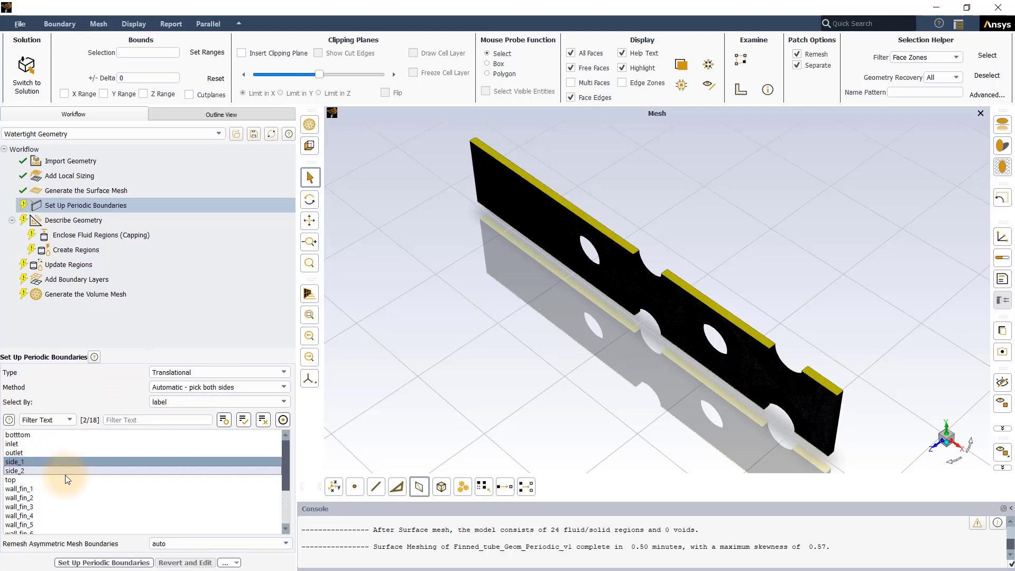
pyautogui.click(103, 563)
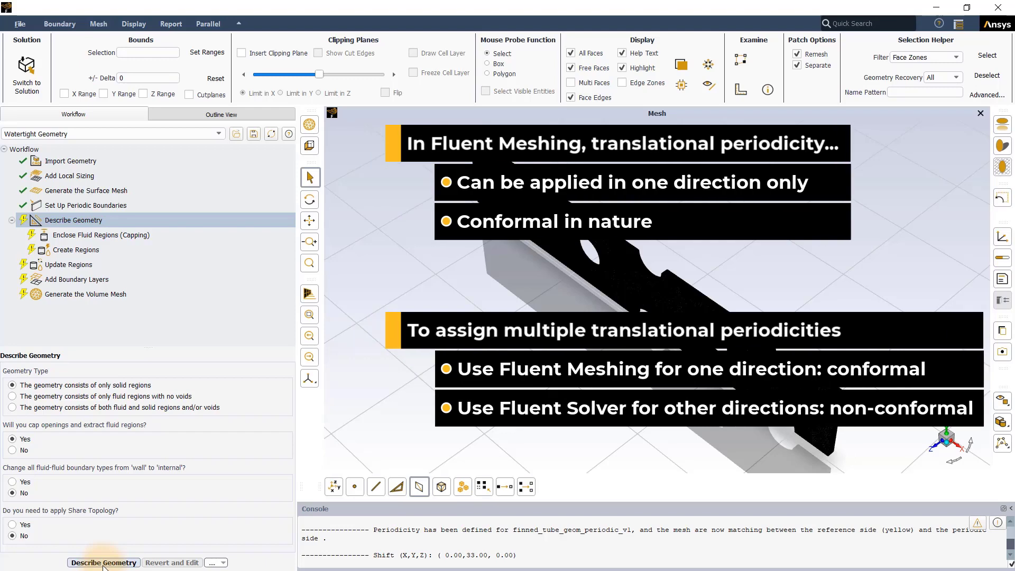
# - Describe the geometry as both fluid and solid regions, with fluid-fluid boundaries set to internal
pyautogui.click(13, 408)
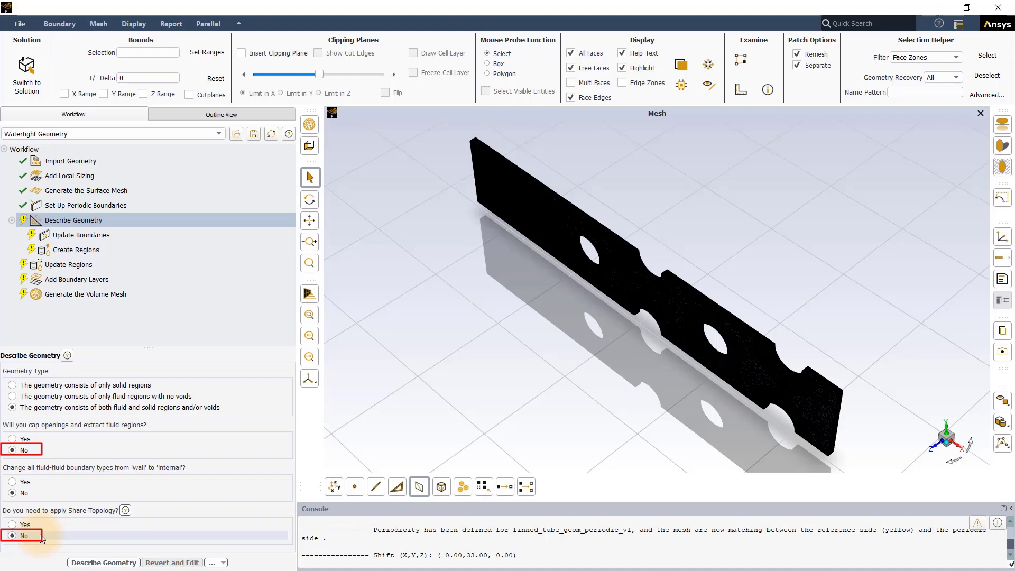
pyautogui.click(27, 481)
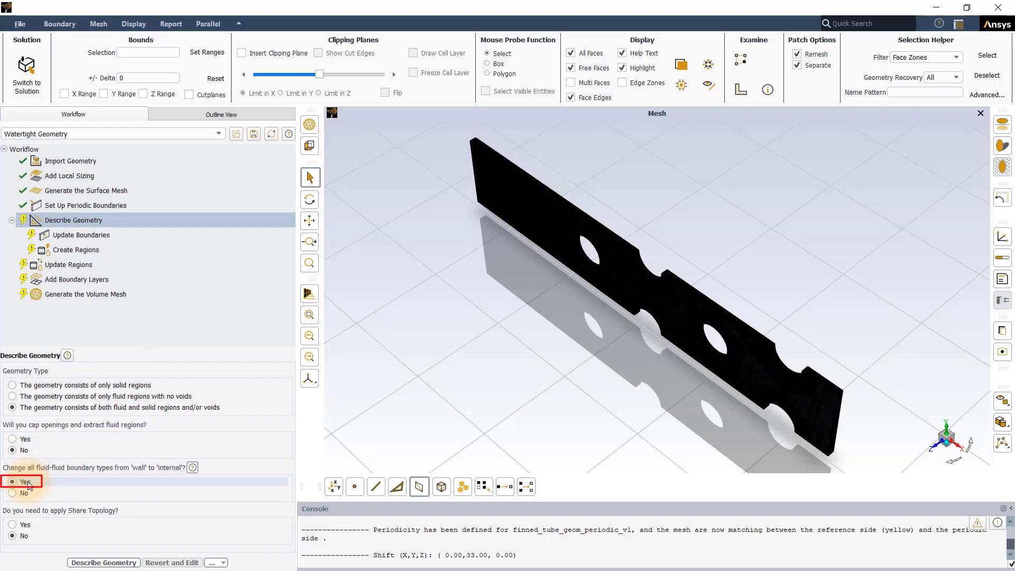
pyautogui.click(110, 563)
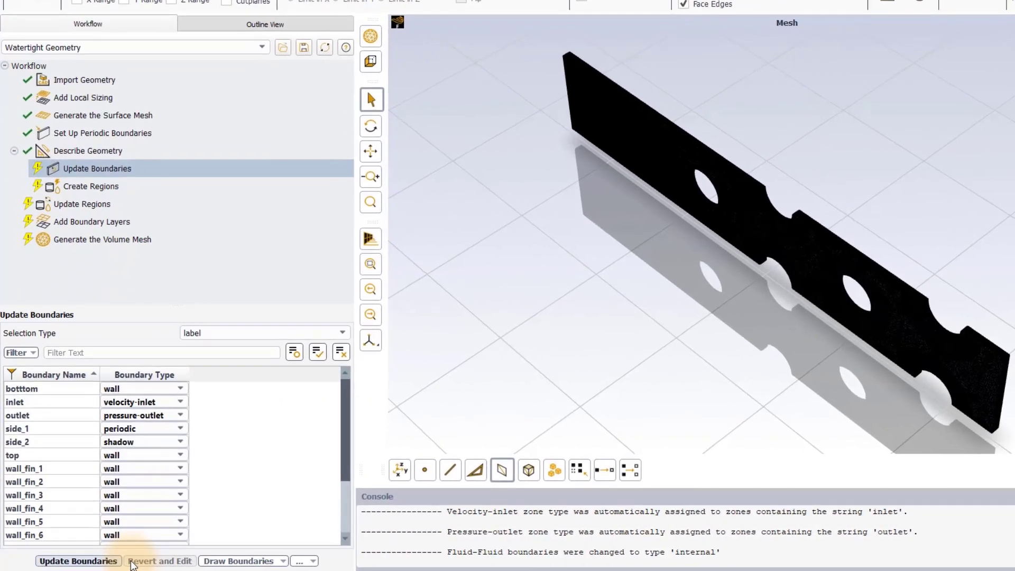
# - Set the botttom and top boundaries to symmetry, apply the updates, and create the regions
pyautogui.click(56, 431)
pyautogui.click(56, 446)
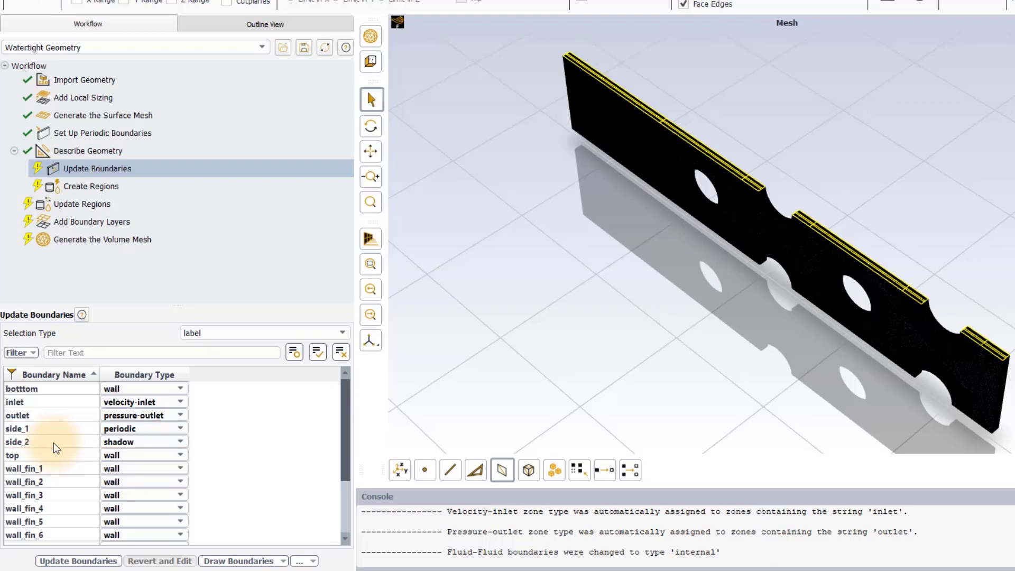
pyautogui.click(180, 388)
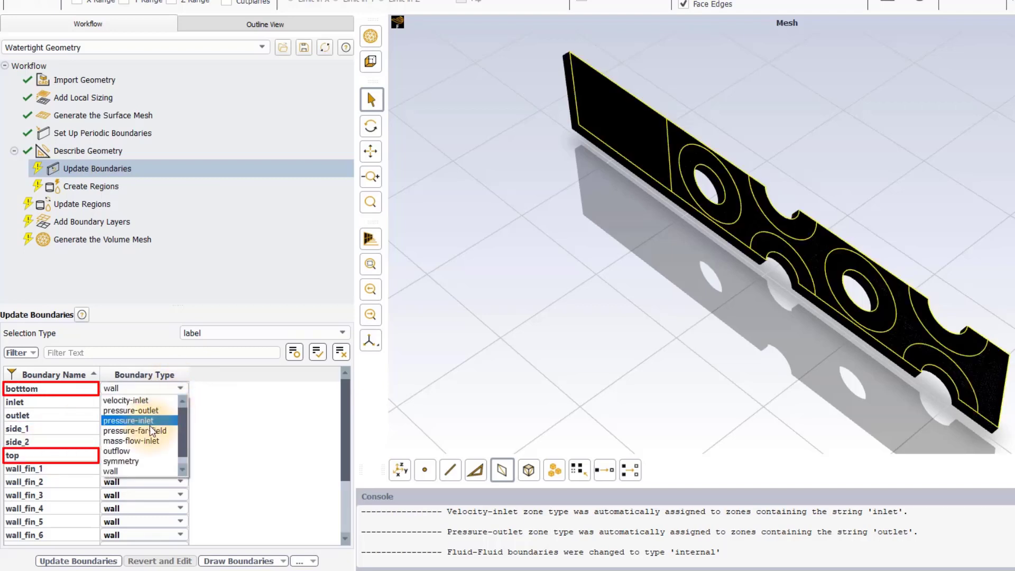
pyautogui.click(137, 462)
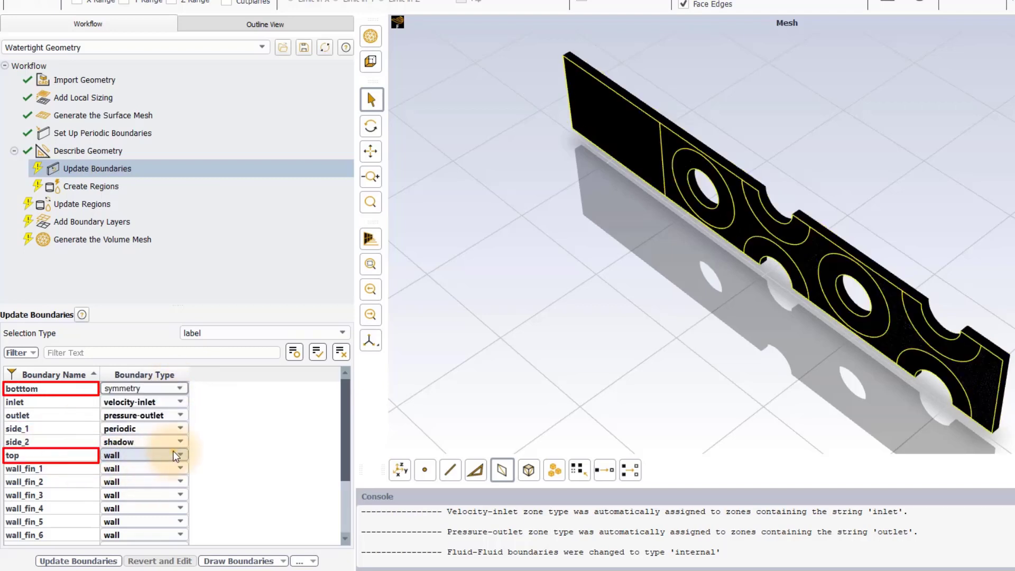
pyautogui.click(175, 454)
pyautogui.click(141, 526)
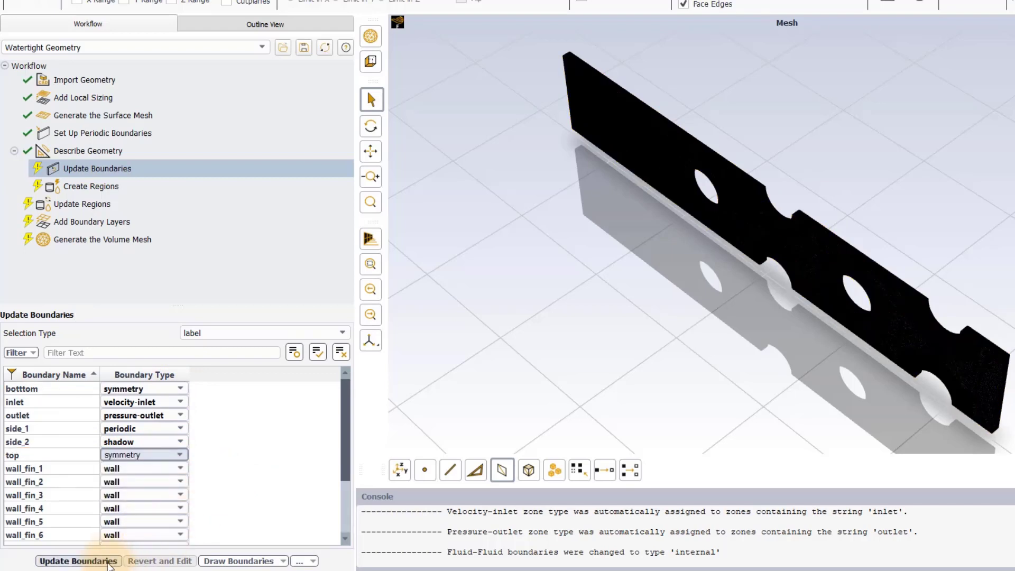
pyautogui.click(108, 561)
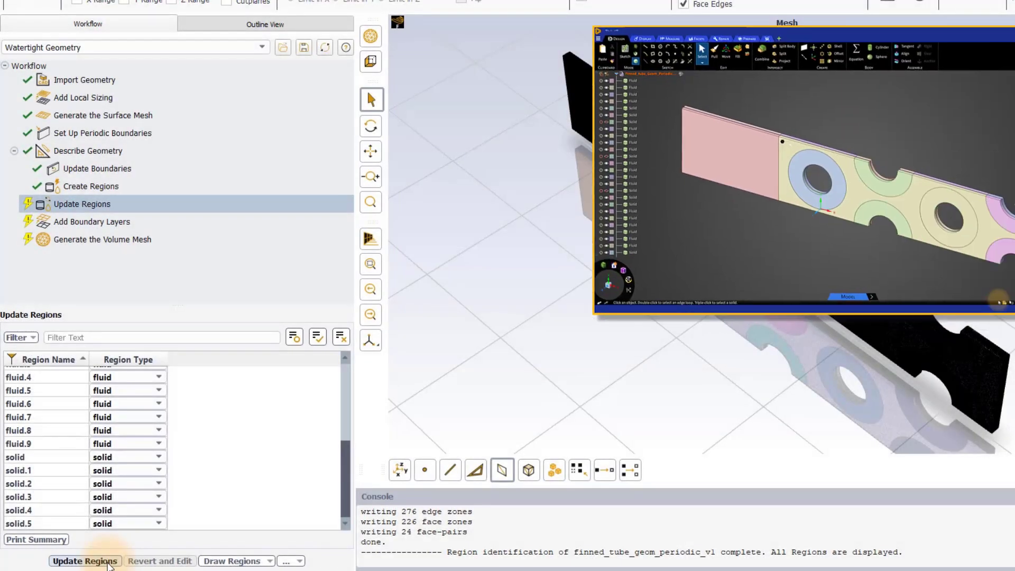
pyautogui.click(109, 564)
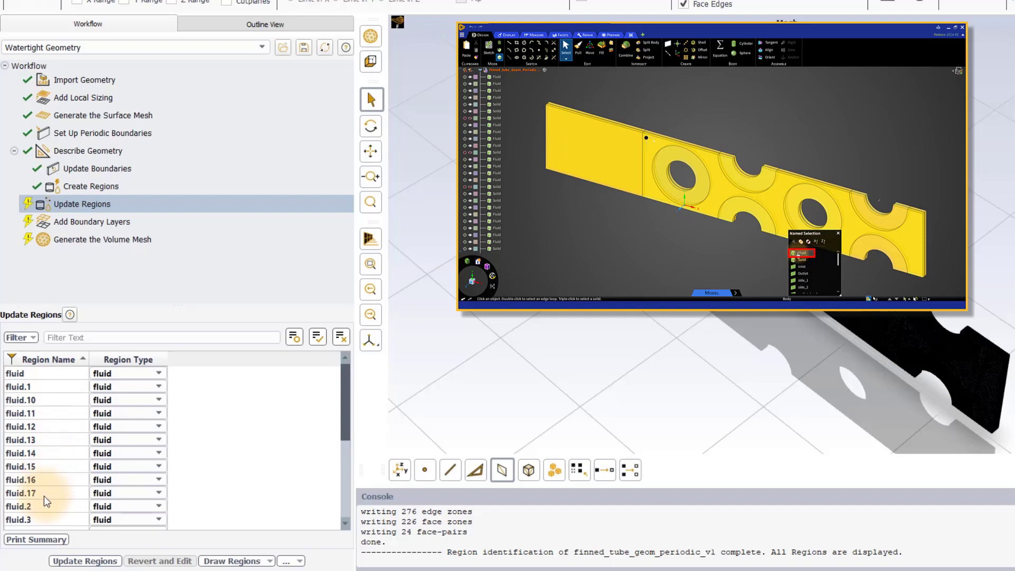
# - Check the fluid and solid region types in the Update Regions table and confirm them
pyautogui.scroll(-3, 44, 494)
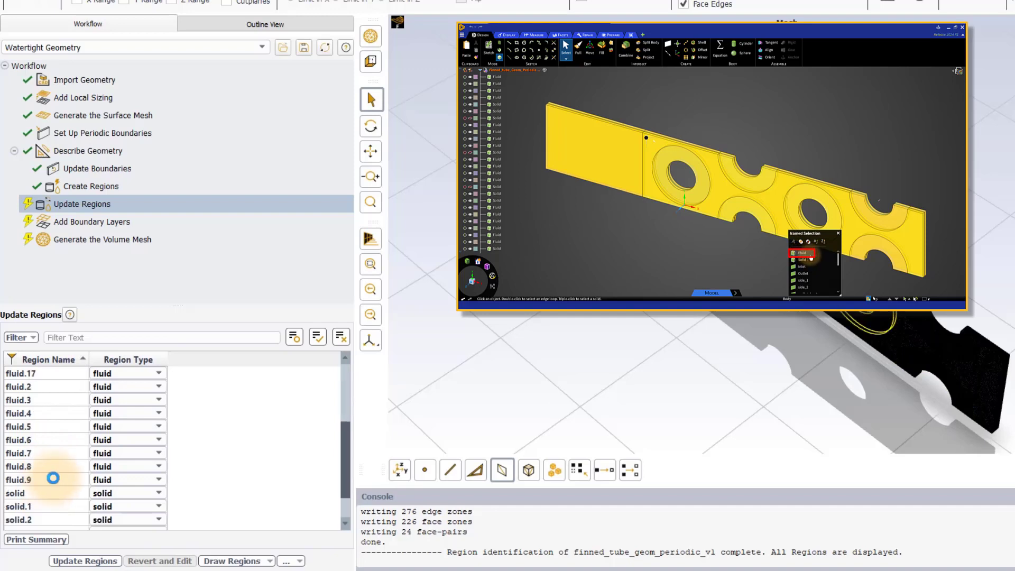
pyautogui.scroll(-1, 53, 477)
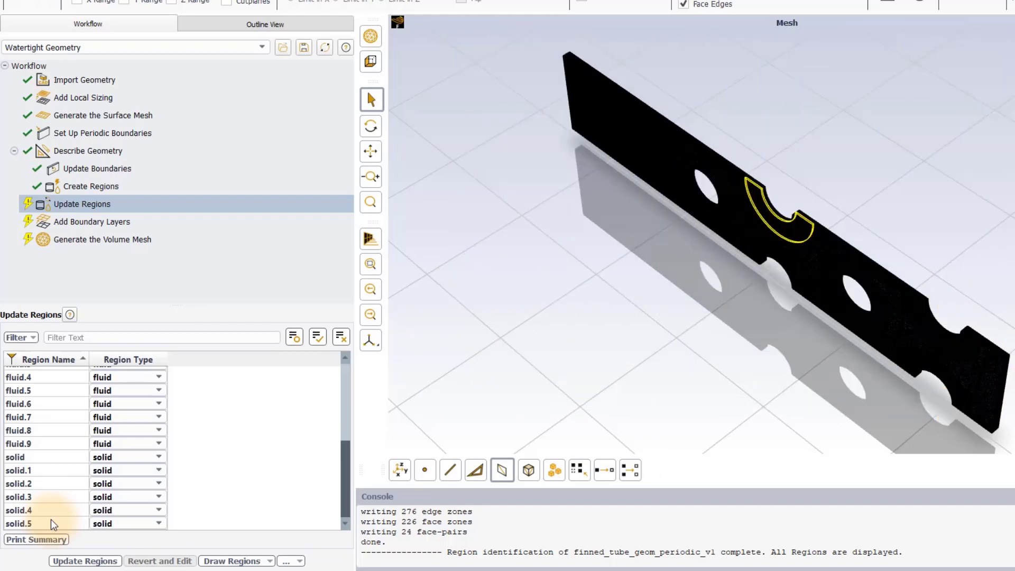
pyautogui.click(86, 562)
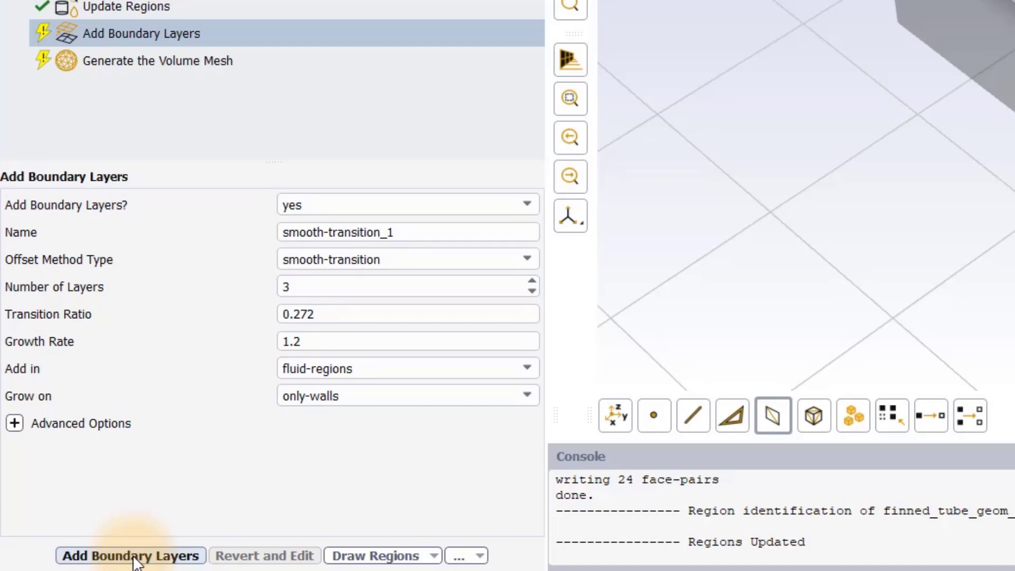
# - Add three layers on fluid-region walls and one solid-region layer on the solid-fluid interface
pyautogui.click(132, 556)
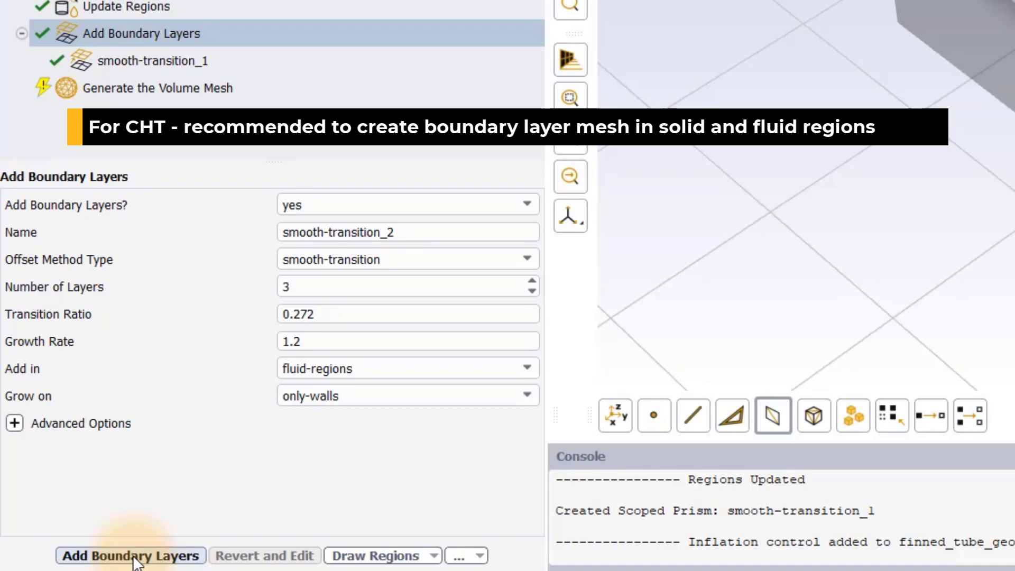
pyautogui.click(373, 365)
pyautogui.click(377, 403)
pyautogui.click(379, 398)
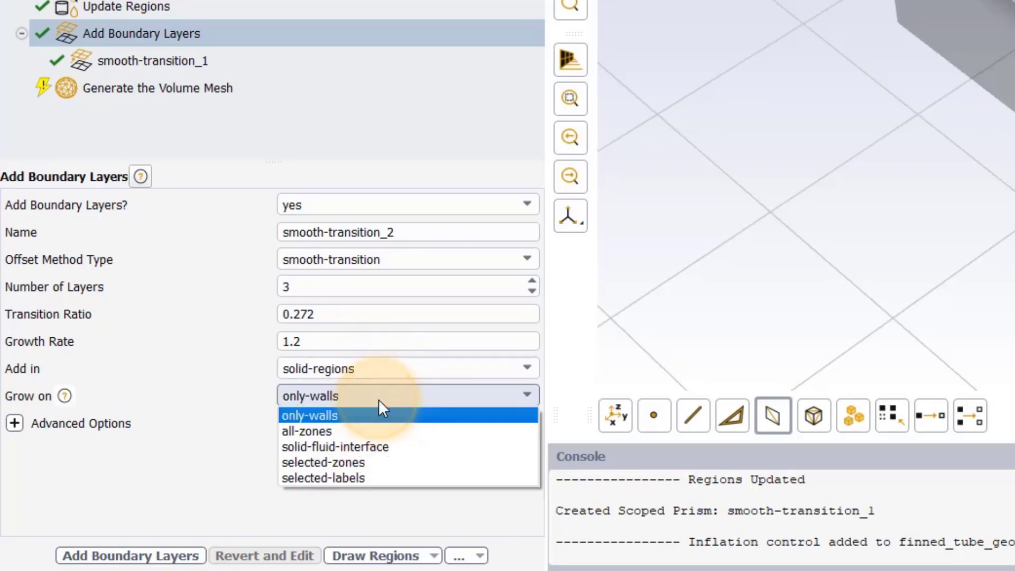
pyautogui.click(398, 448)
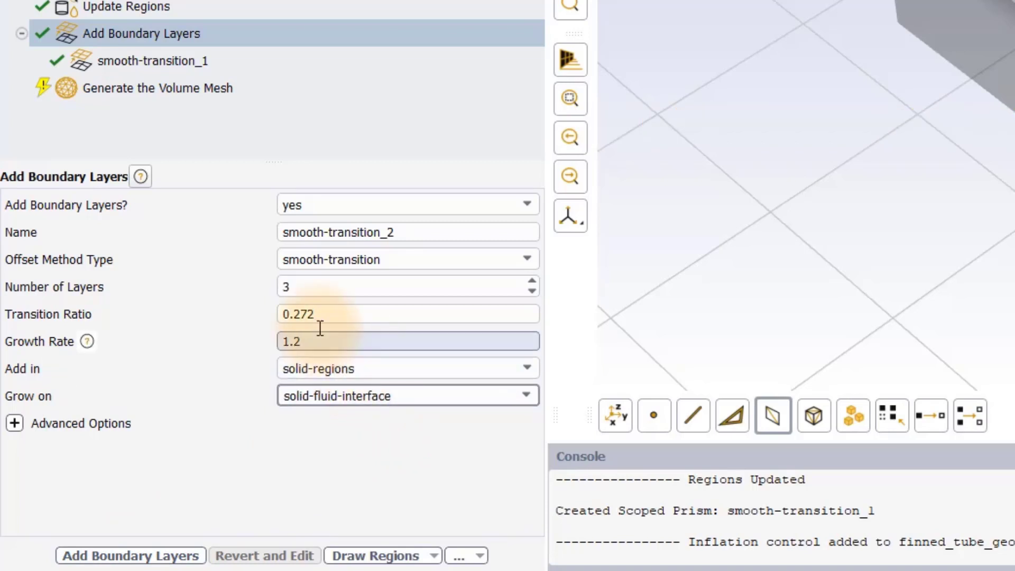
pyautogui.scroll(-1, 299, 293)
pyautogui.doubleClick(300, 295)
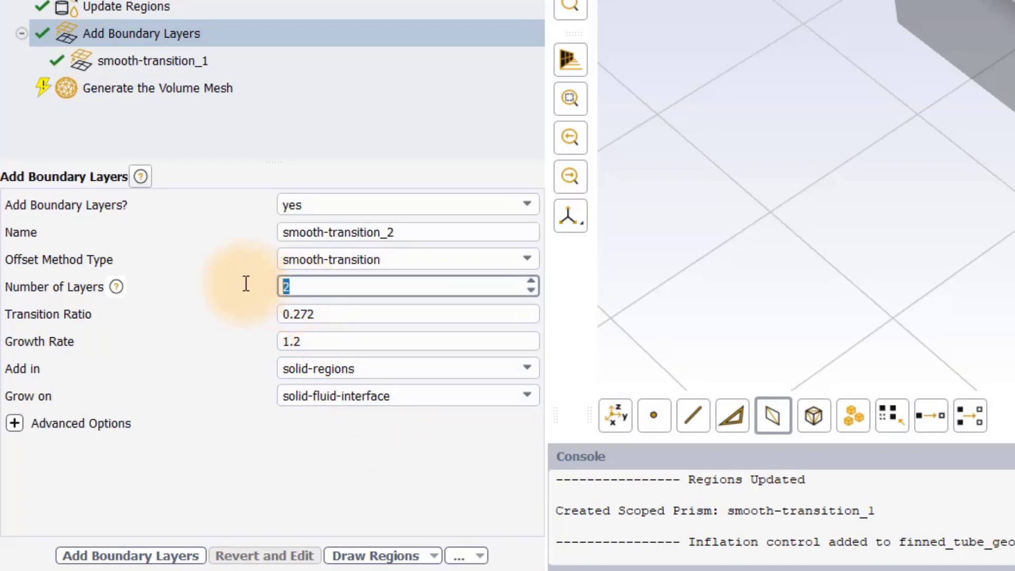
pyautogui.write('1')
pyautogui.click(160, 556)
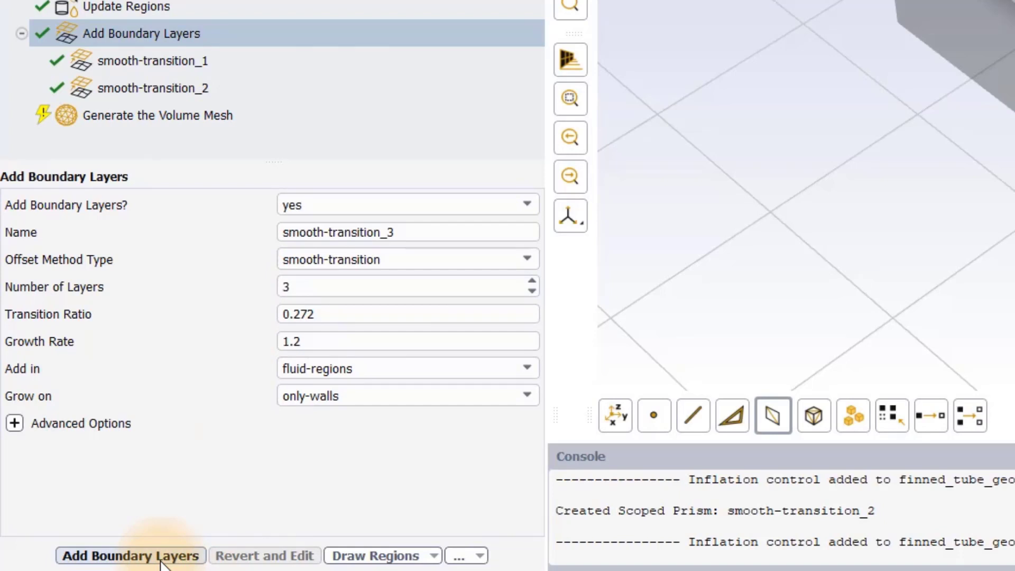
# - Generate a poly-hexcore volume mesh with solid regions meshed, yielding 1,719,924 cells
pyautogui.click(139, 124)
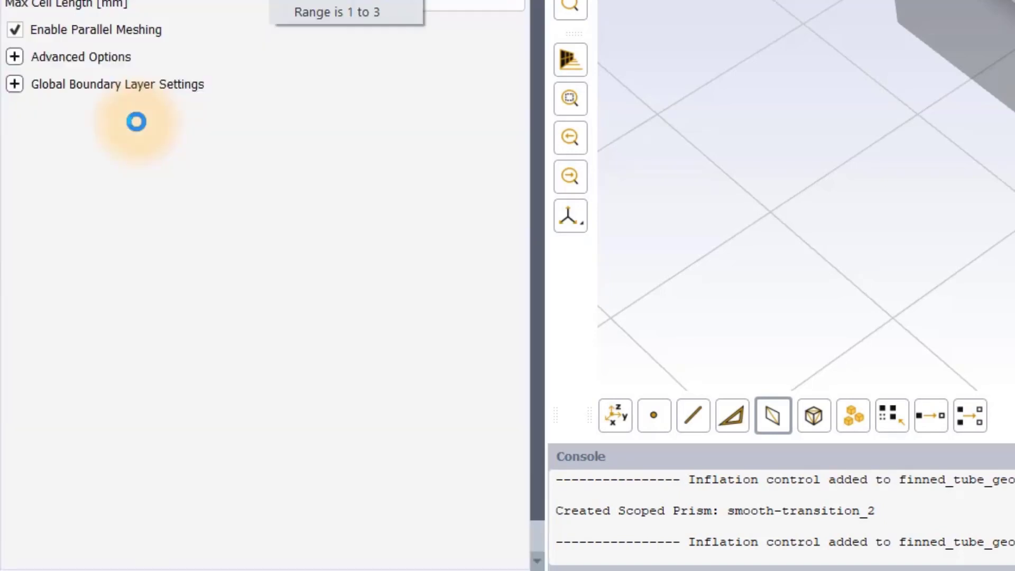
pyautogui.click(362, 206)
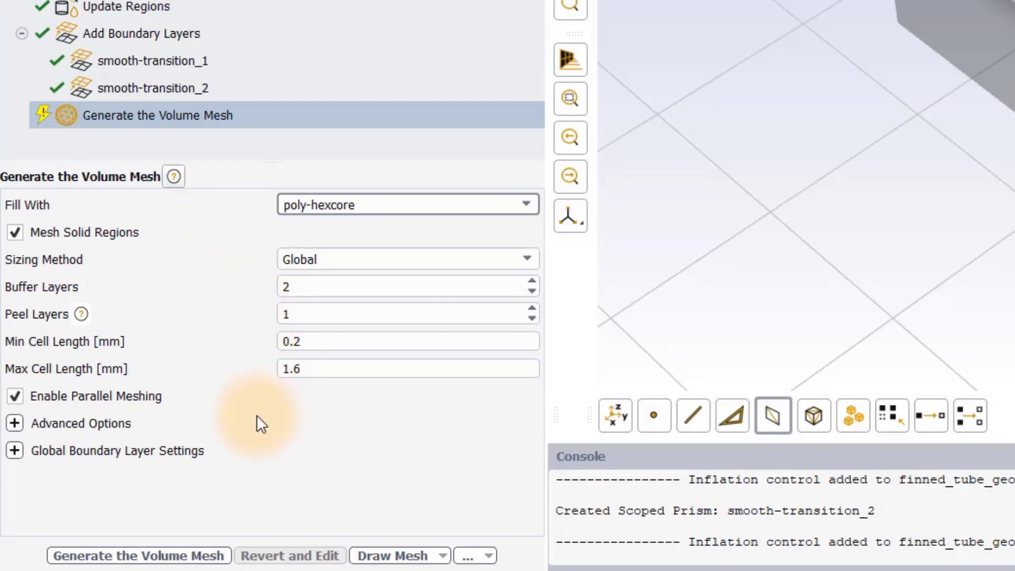
pyautogui.click(157, 556)
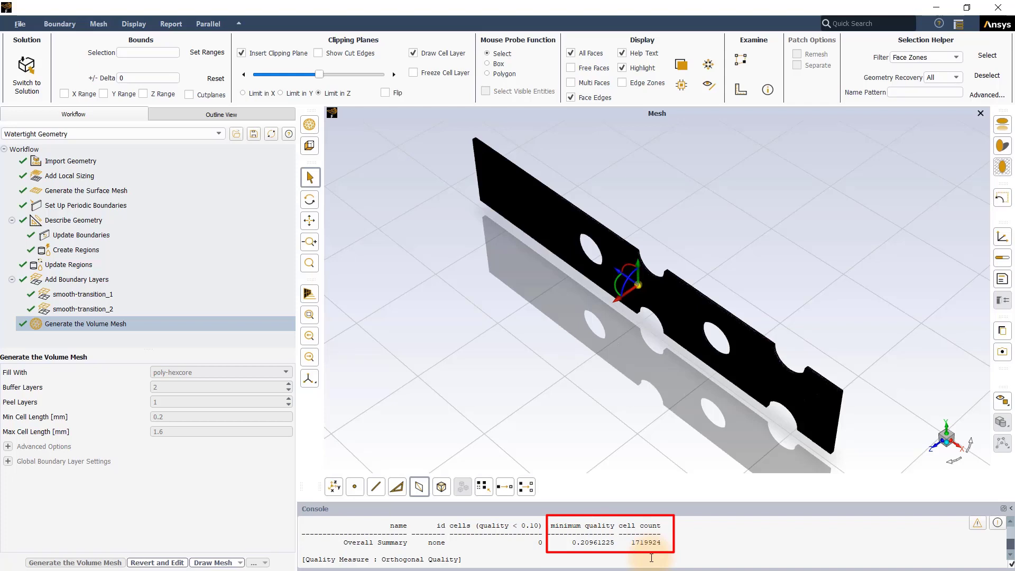
pyautogui.scroll(-1, 651, 558)
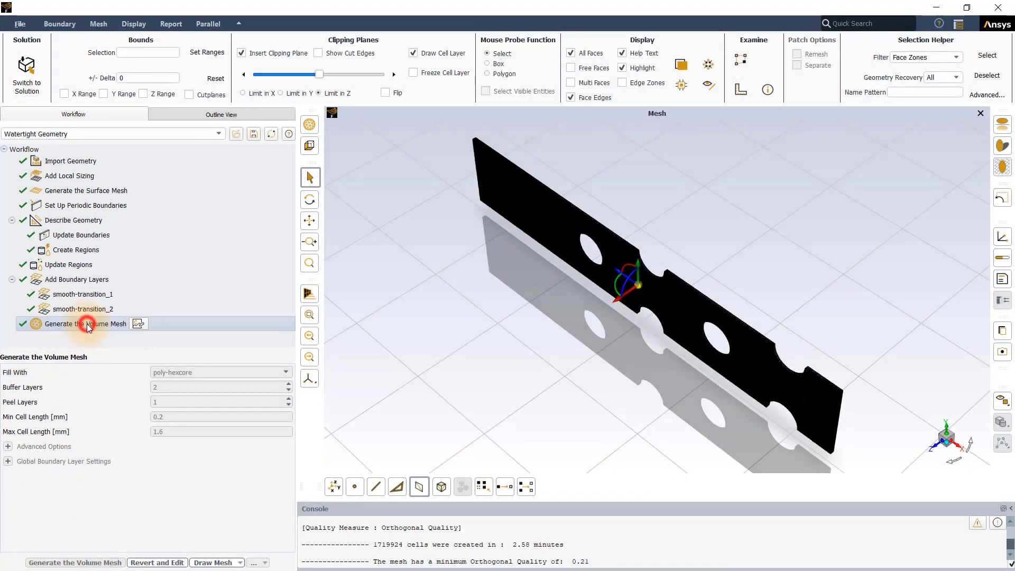
# - Insert a Transform Volume Mesh task after volume meshing, using the Manual method
pyautogui.rightClick(86, 323)
pyautogui.moveTo(121, 331)
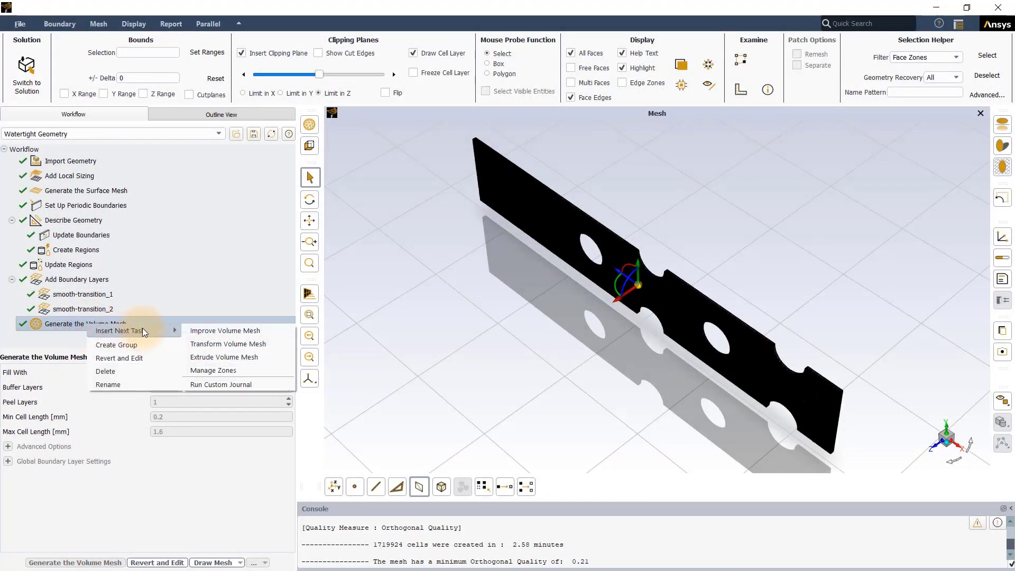
pyautogui.click(261, 344)
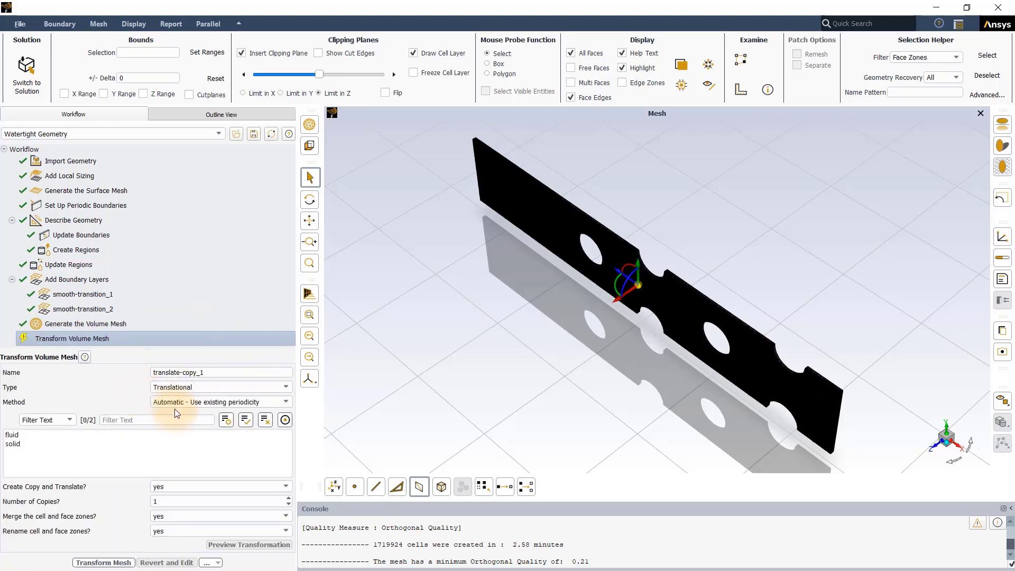
pyautogui.click(284, 401)
pyautogui.click(219, 420)
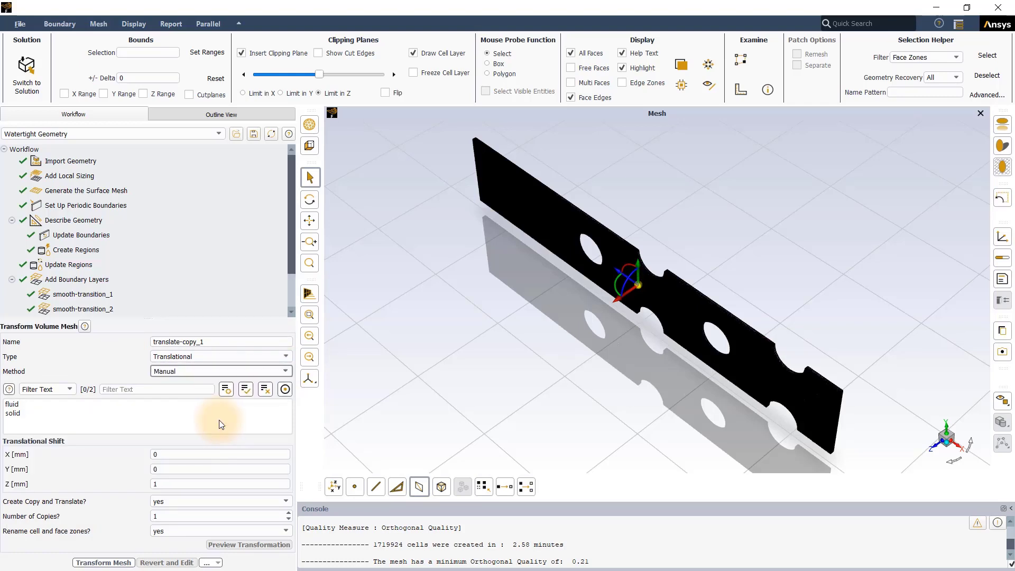
# - Translate all fluid and solid zones by X 70 and Z -1.5 without copying
pyautogui.click(243, 389)
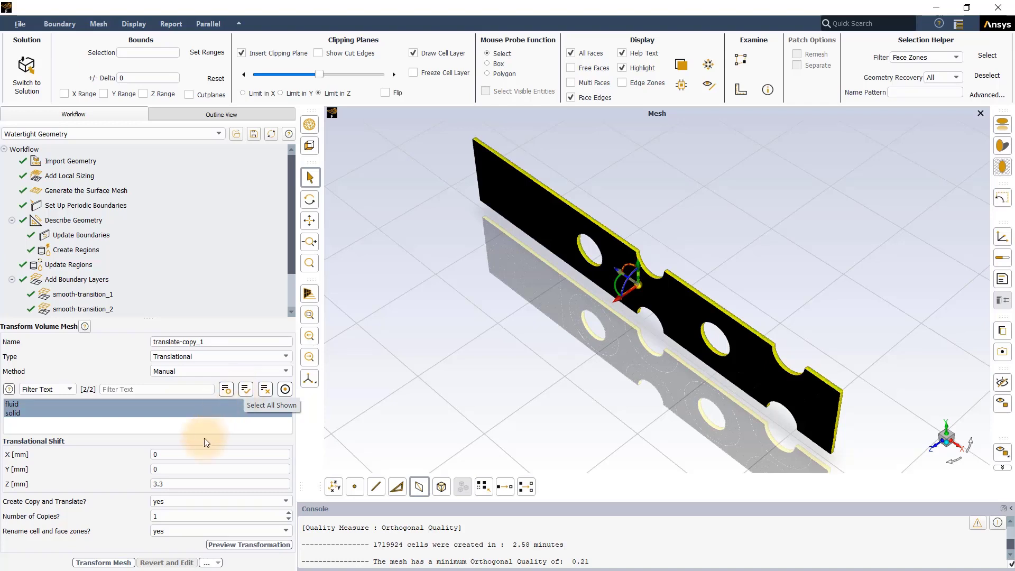
pyautogui.doubleClick(182, 454)
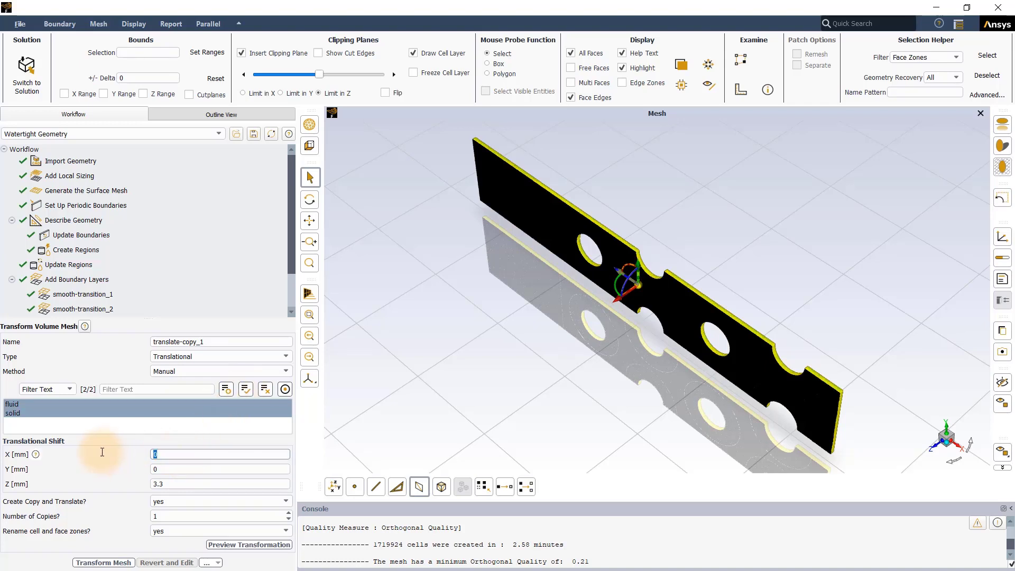
pyautogui.write('70')
pyautogui.doubleClick(178, 483)
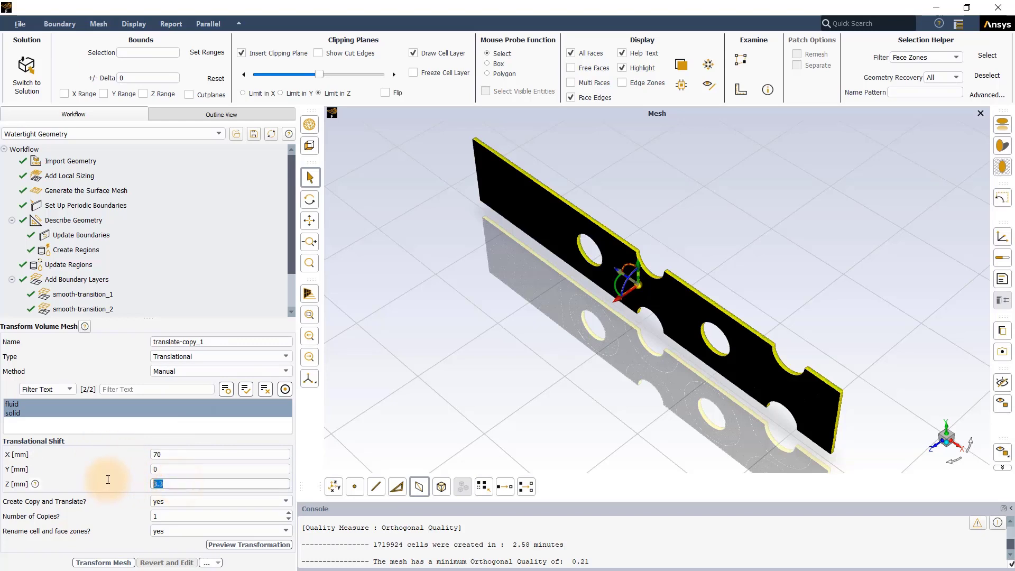
pyautogui.write('-1.5')
pyautogui.click(230, 501)
pyautogui.click(194, 518)
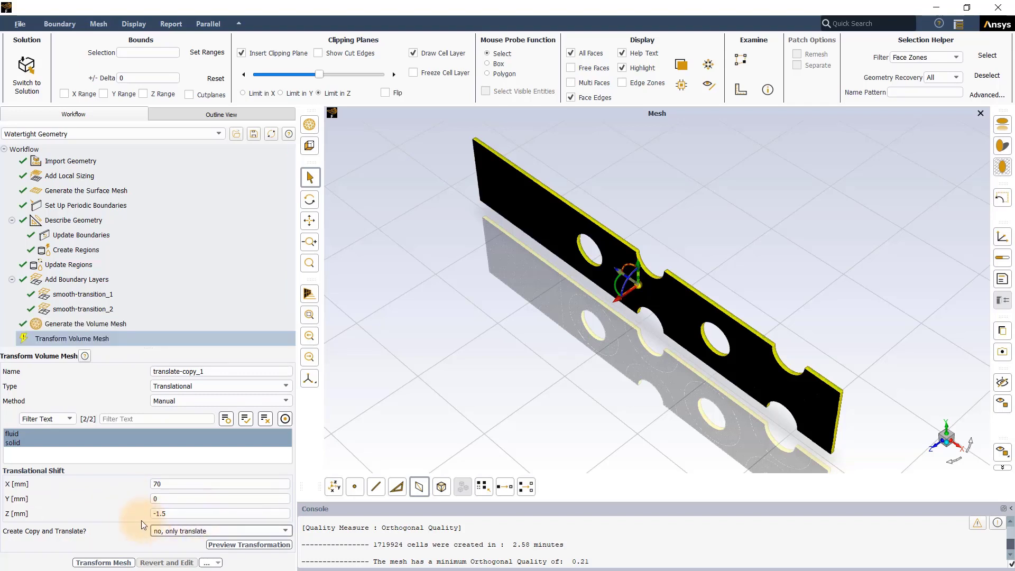
pyautogui.click(104, 562)
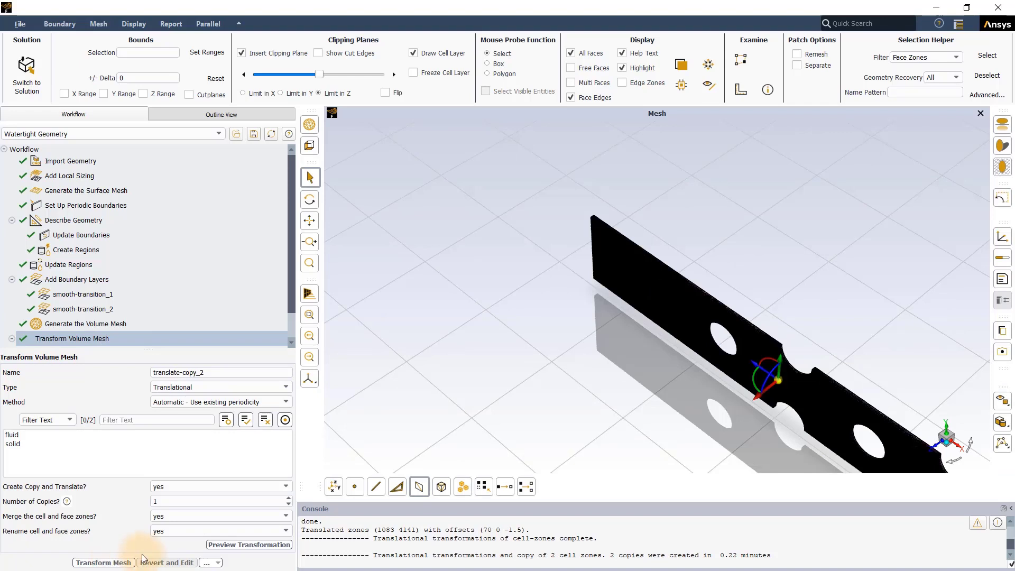
pyautogui.click(309, 319)
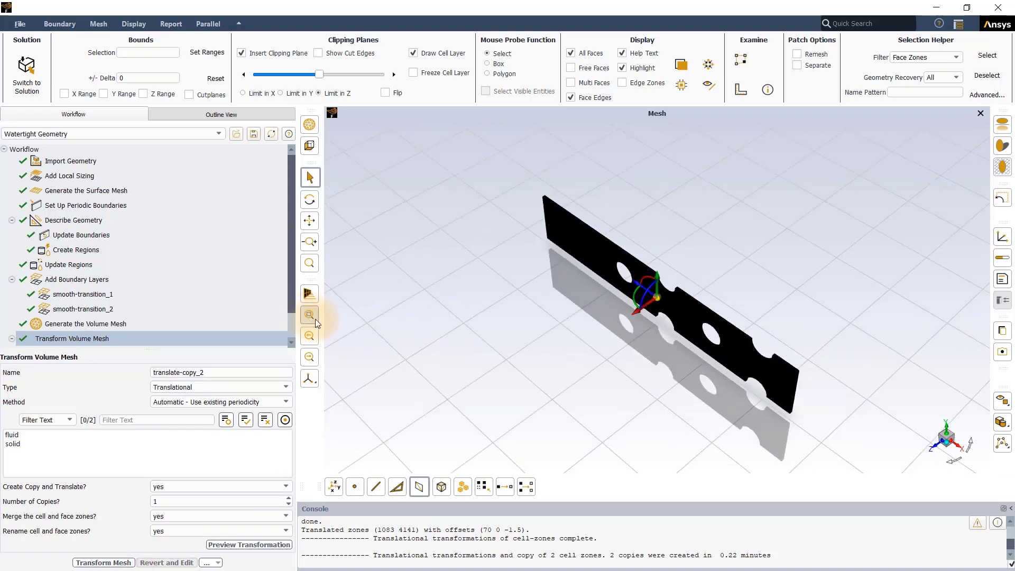